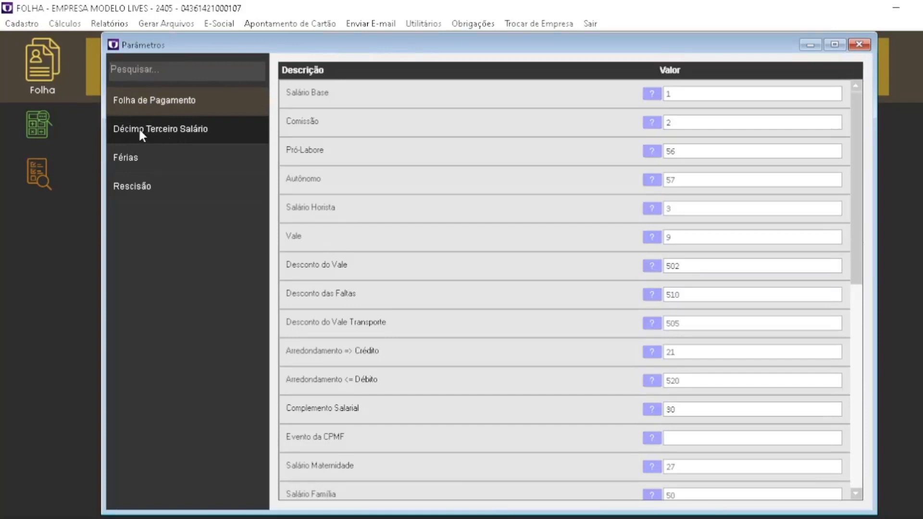
Step: Open the Décimo Terceiro Salário parameters and check the event codes for the first installment and its discount
click(139, 131)
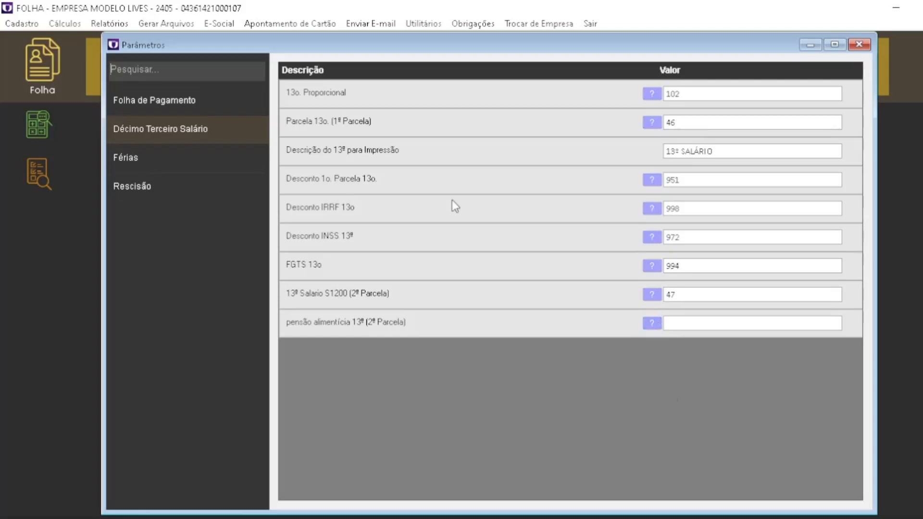
double_click(676, 122)
click(687, 120)
click(651, 180)
click(702, 185)
Step: Open the payroll events register and load event 47
click(27, 24)
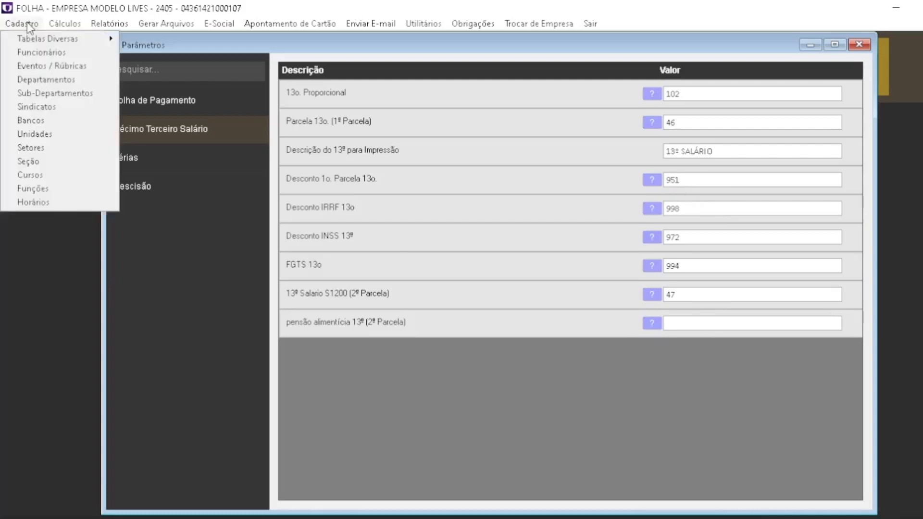
click(46, 66)
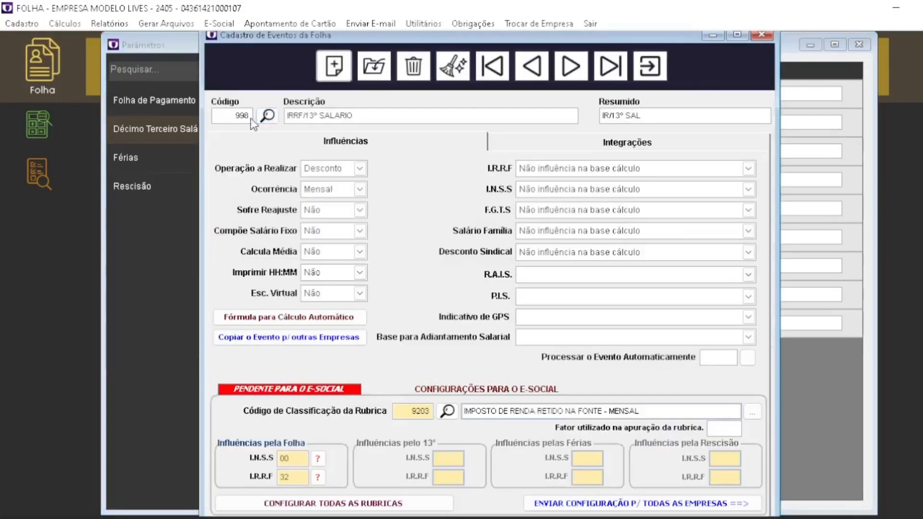
click(248, 117)
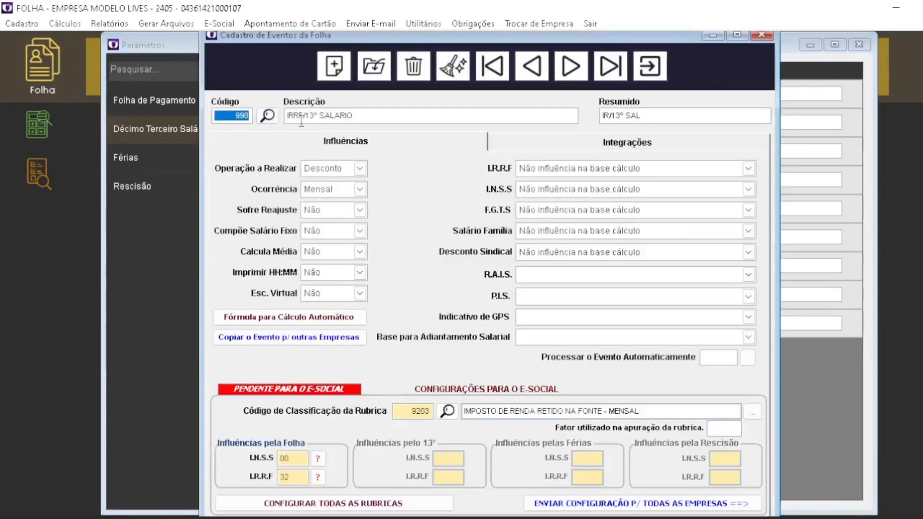
text(47)
key(Return)
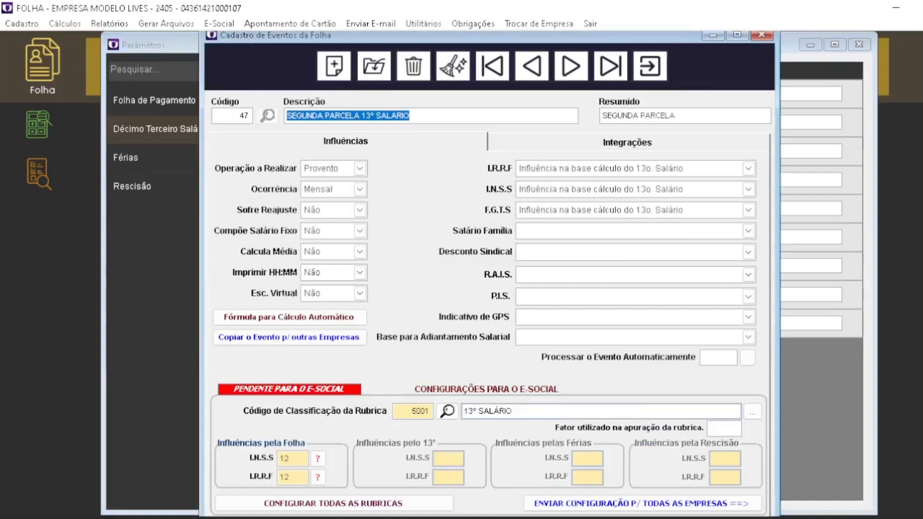
click(389, 114)
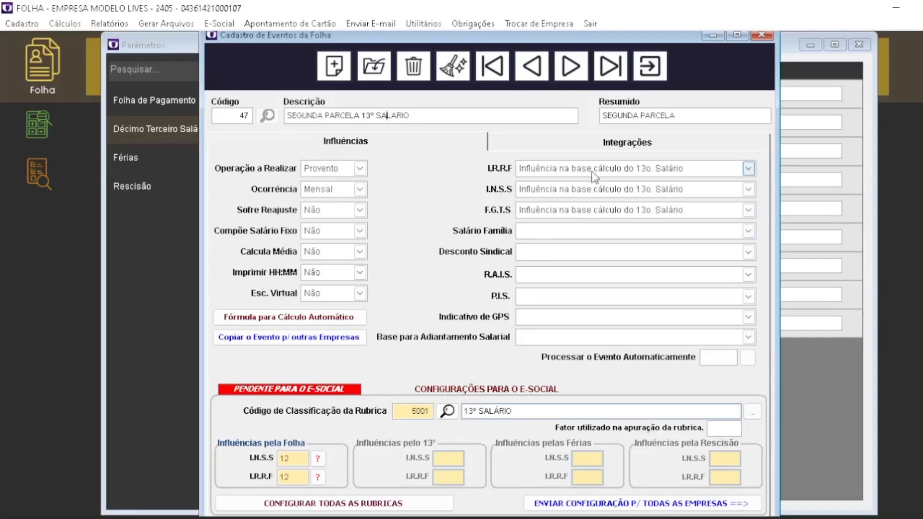
Step: Review the I.R.R.F and F.G.T.S incidence options of event 47 and close the events register
click(680, 171)
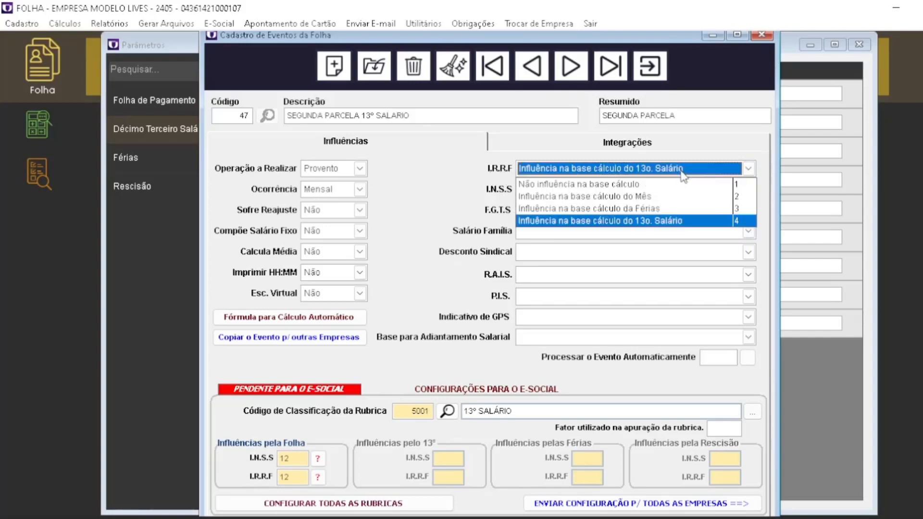
click(675, 169)
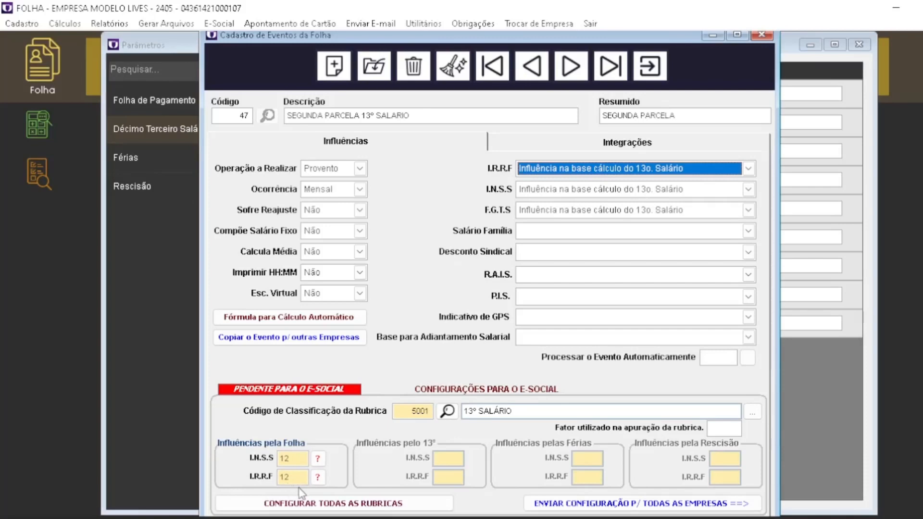
click(546, 214)
click(546, 214)
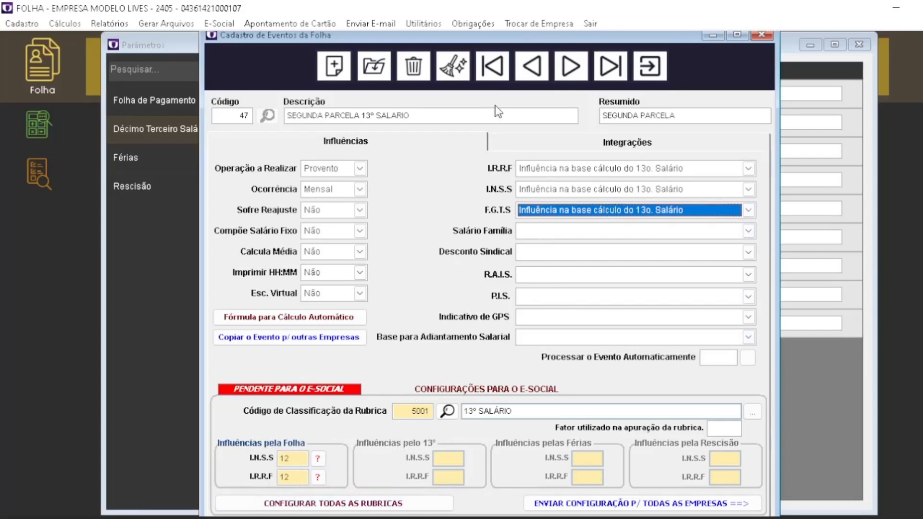
click(658, 67)
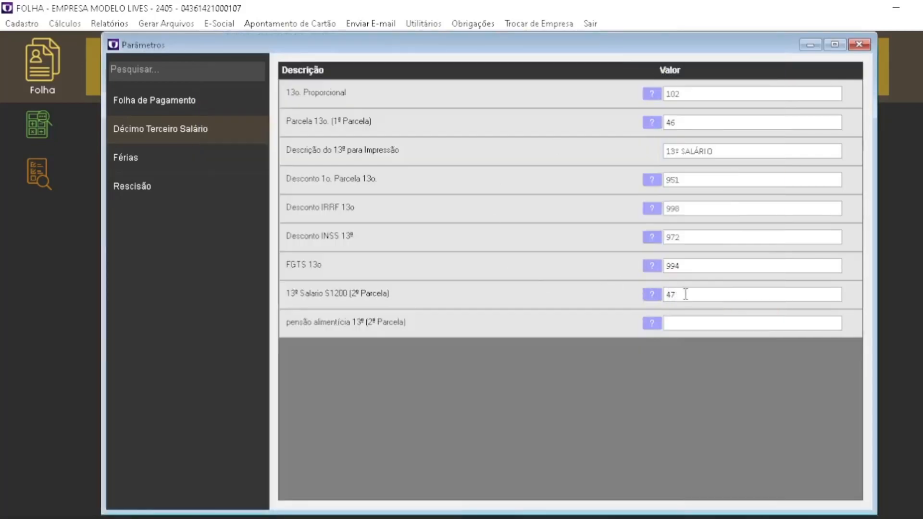
Step: Check the 13º Salario S1200 (2ª Parcela) parameter, and load event 951 in the payroll events register
drag(686, 294, 566, 271)
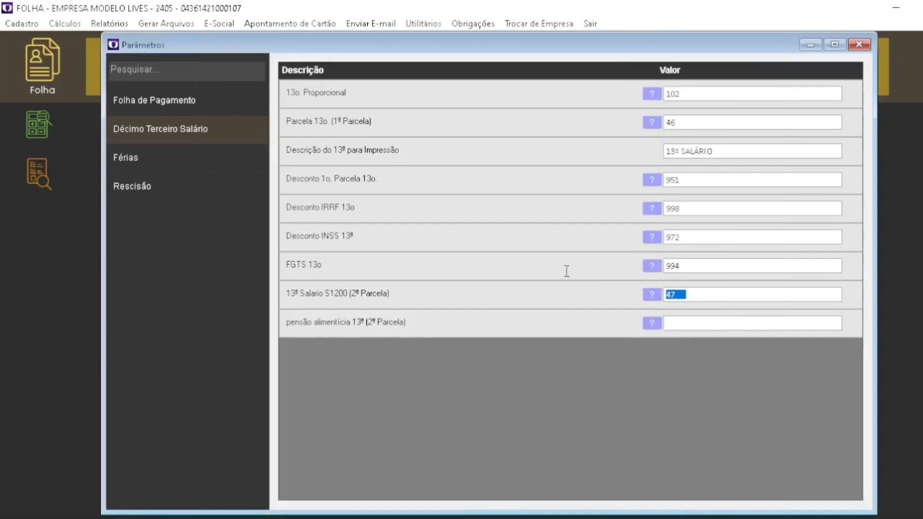
click(684, 295)
click(29, 25)
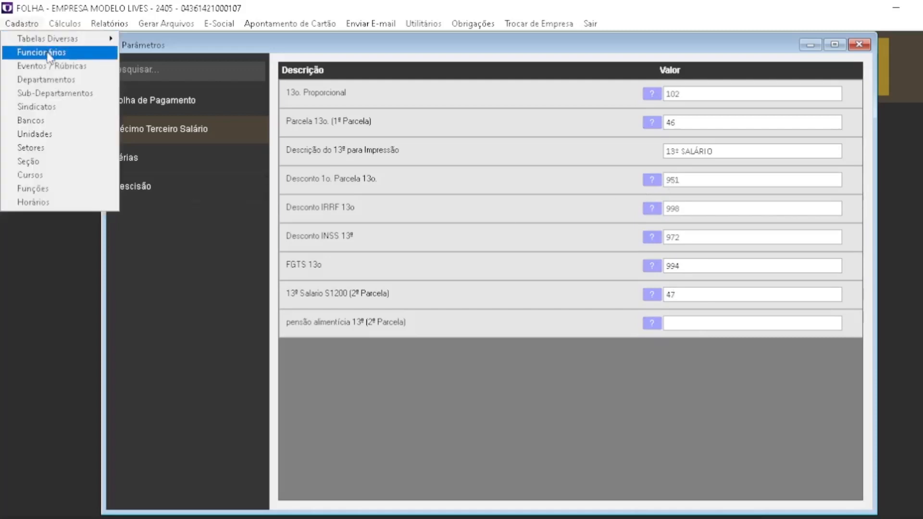
click(53, 66)
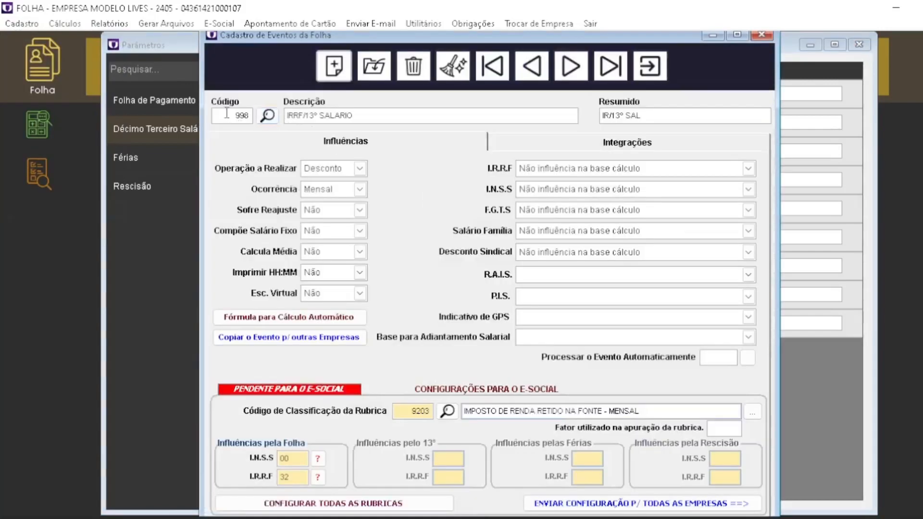
text(951)
key(Tab)
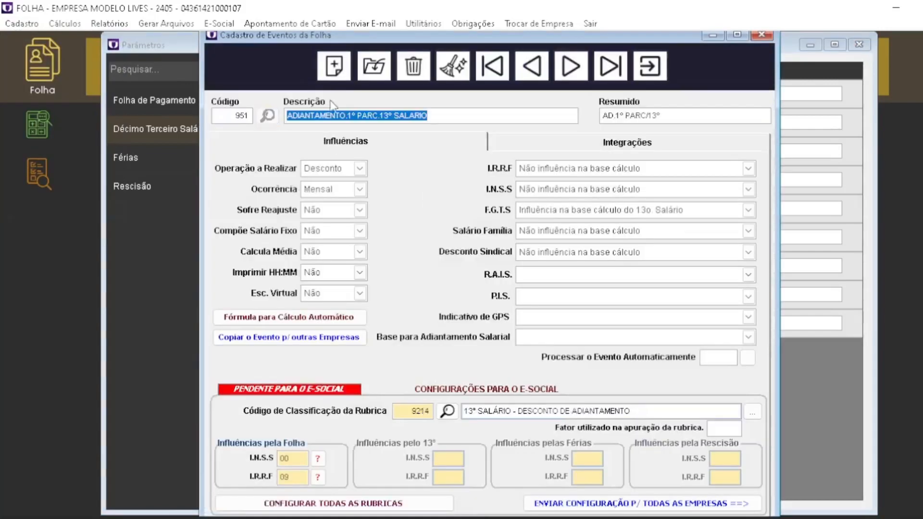
Step: Review event 951's F.G.T.S incidence options, keeping the 13o. Salário base, and check its payroll I.N.S.S and I.R.R.F codes for e-Social
click(376, 117)
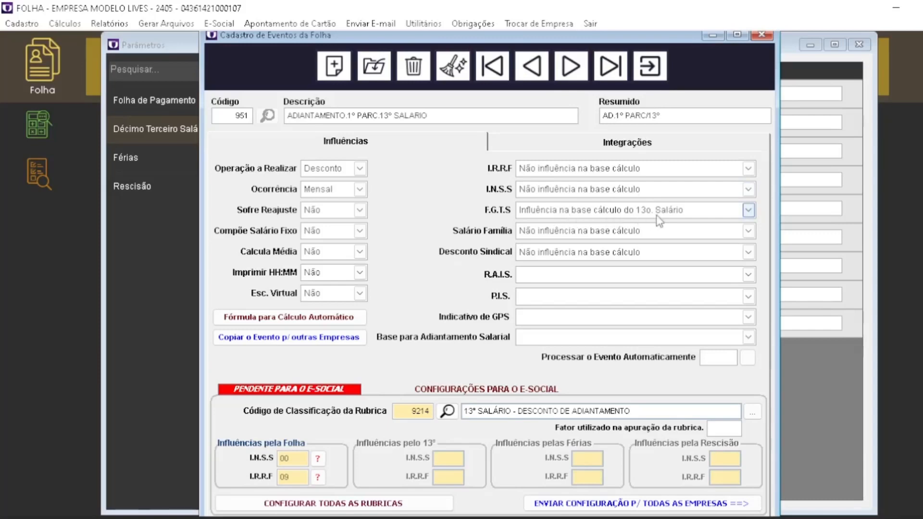
click(677, 214)
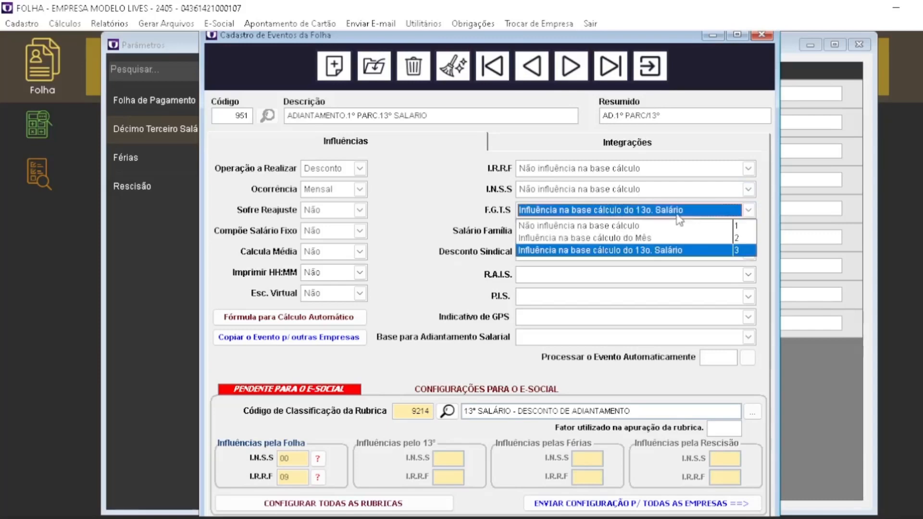
click(675, 251)
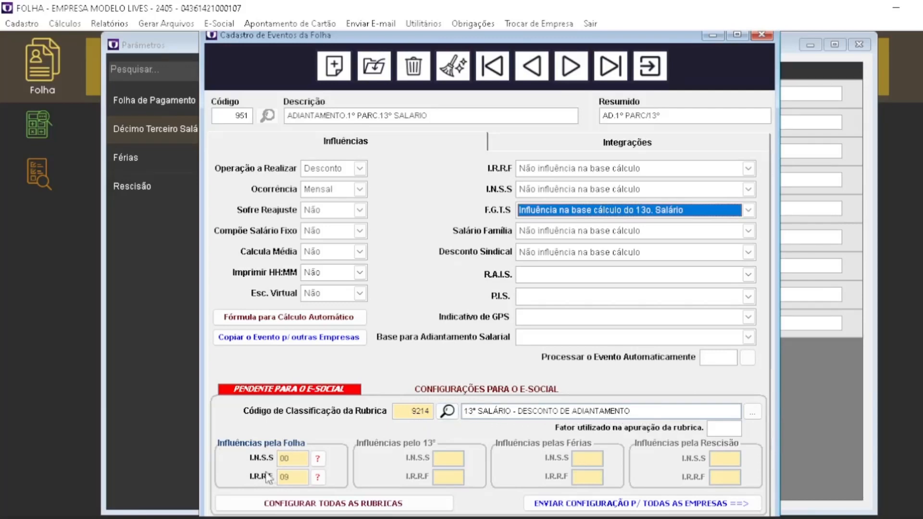
double_click(287, 458)
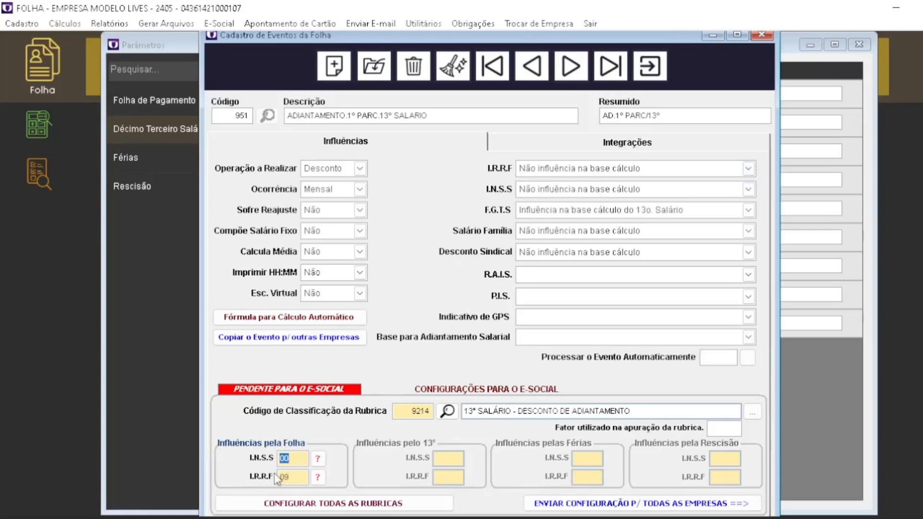
click(296, 477)
Step: Move the events register aside to expose the parameter values, and load event 998
drag(403, 35, 259, 50)
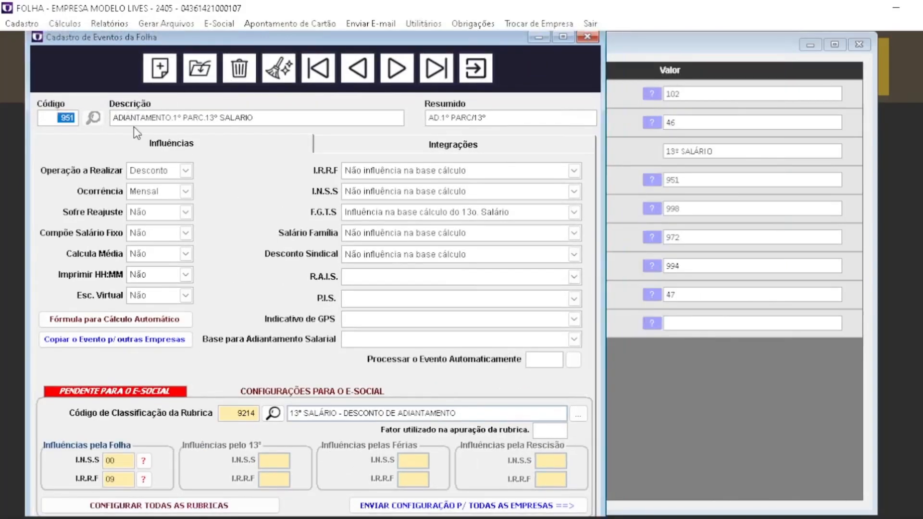
text(998)
key(Return)
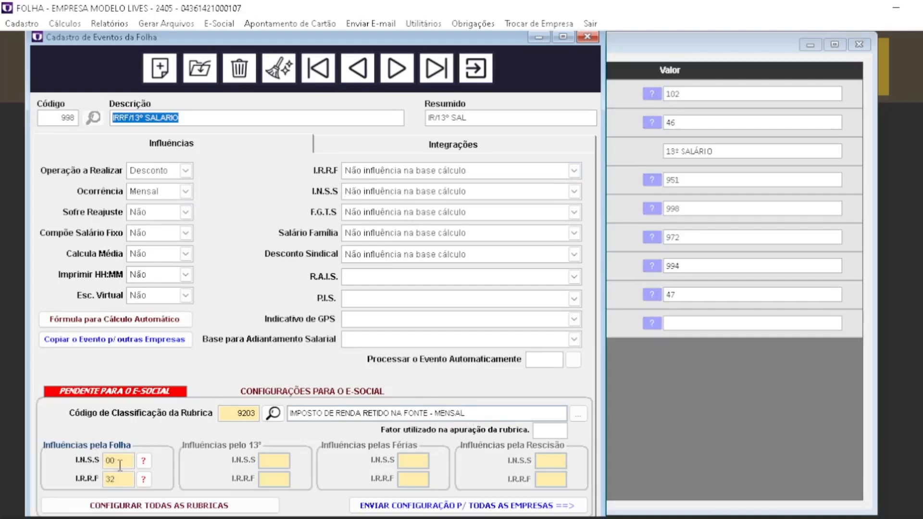
Step: Open the e-Social I.R.R.F code list for event 998, look up code 32 under the withholdings, and close the list
click(144, 479)
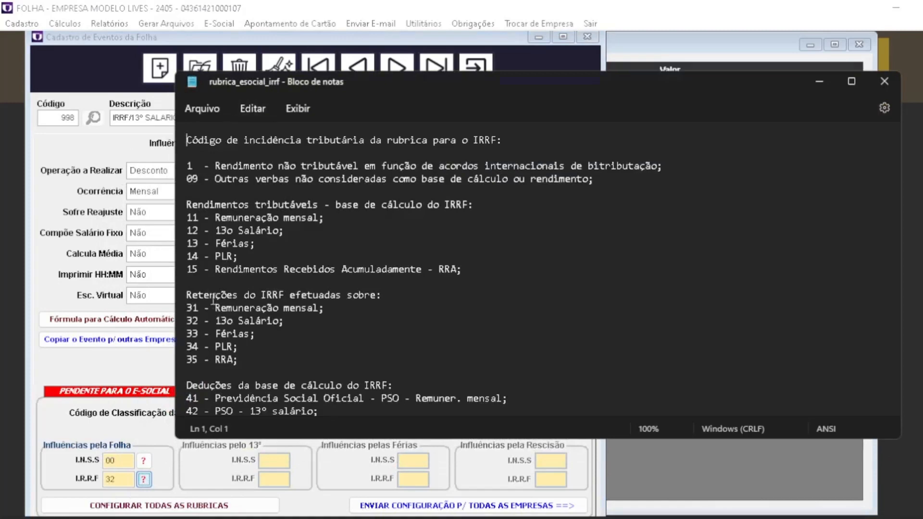
click(187, 295)
shift+click(268, 294)
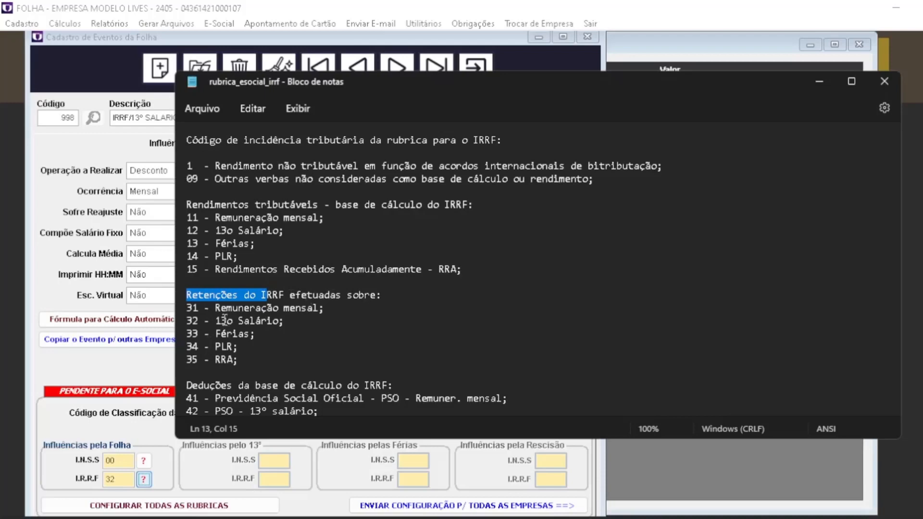
drag(222, 321, 276, 321)
drag(198, 321, 188, 320)
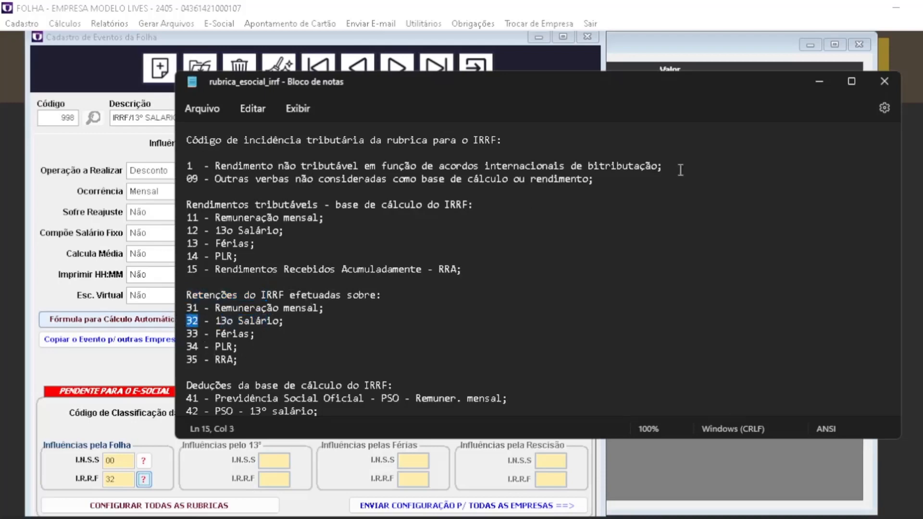
click(883, 81)
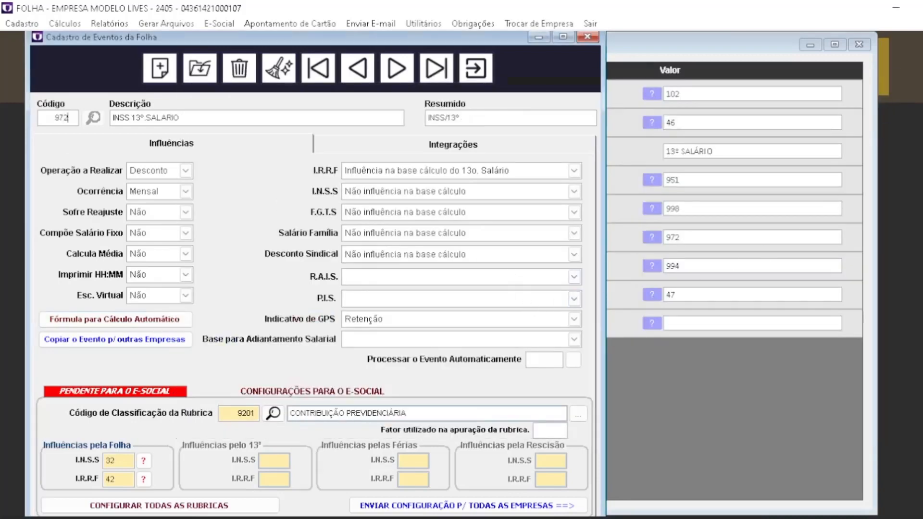
Step: Check event 972 by looking up code 32 in the e-Social I.N.S.S code list, and close the list
click(116, 118)
click(114, 117)
click(115, 463)
key(Tab)
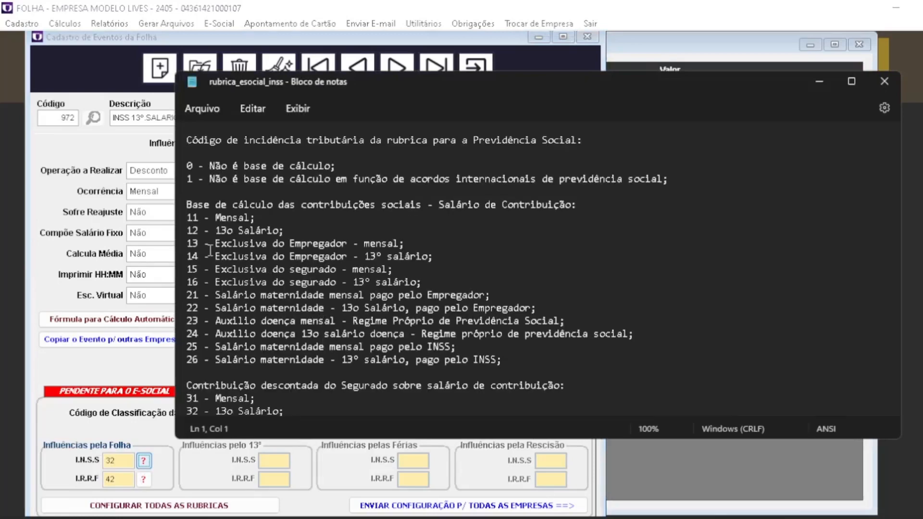
scroll(210, 250, down, 4)
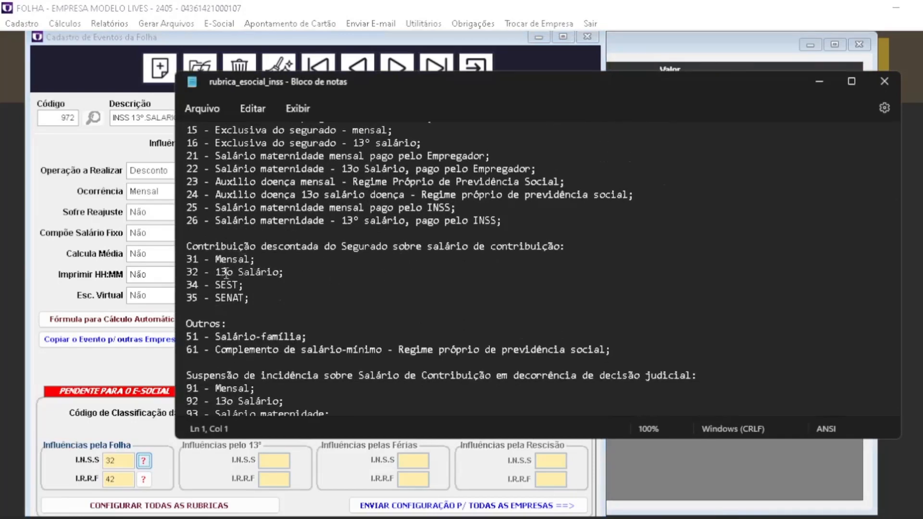
drag(288, 272, 196, 269)
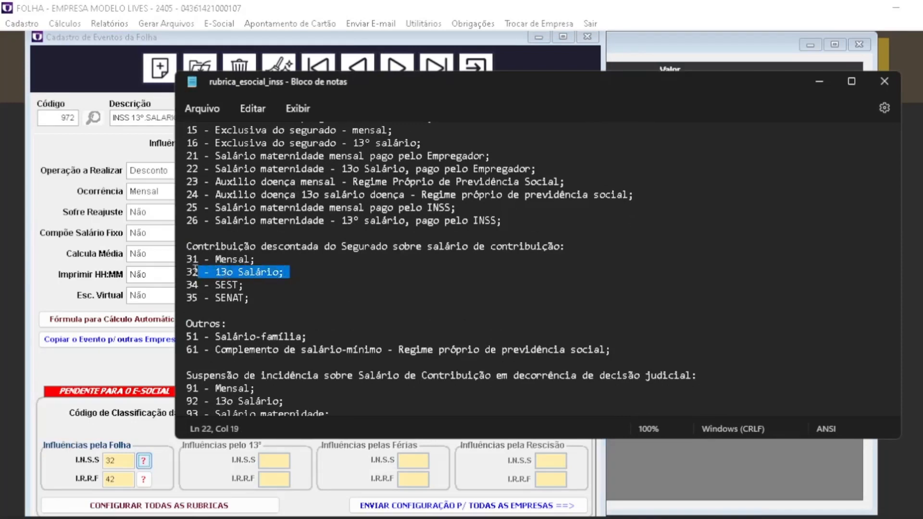
click(882, 84)
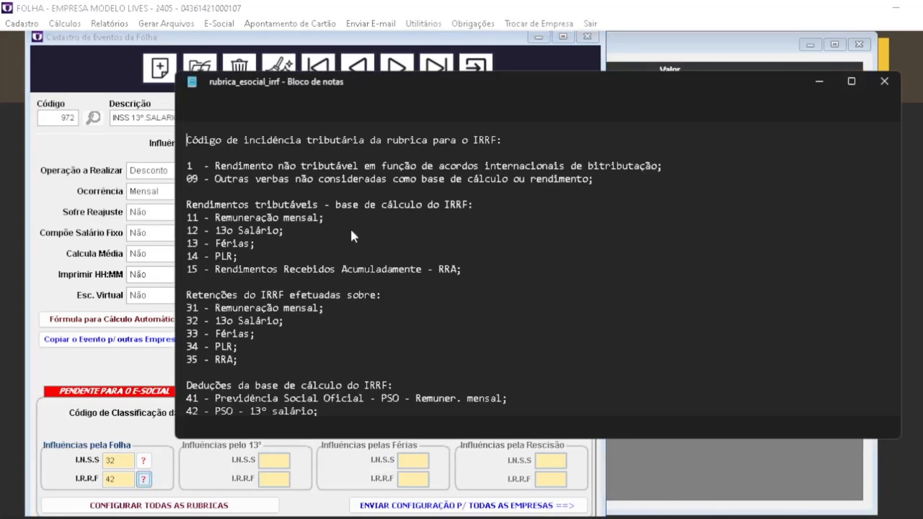
Step: Look up code 42 under the base deductions in event 972's I.R.R.F code list, and close the list
scroll(236, 312, down, 3)
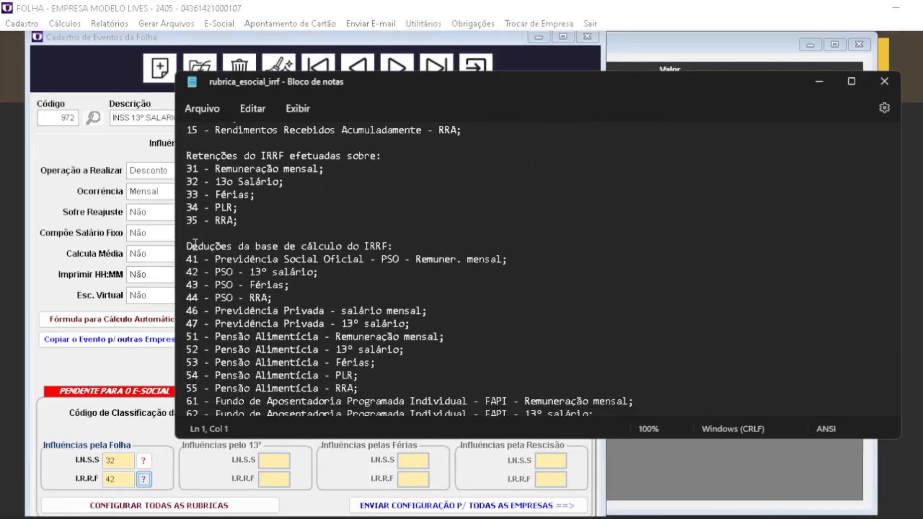
drag(187, 246, 387, 247)
drag(186, 272, 317, 272)
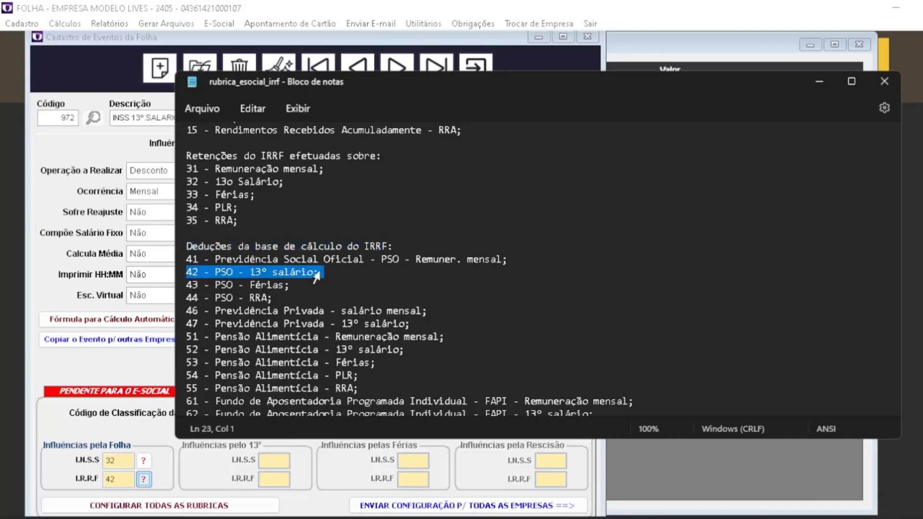
click(332, 281)
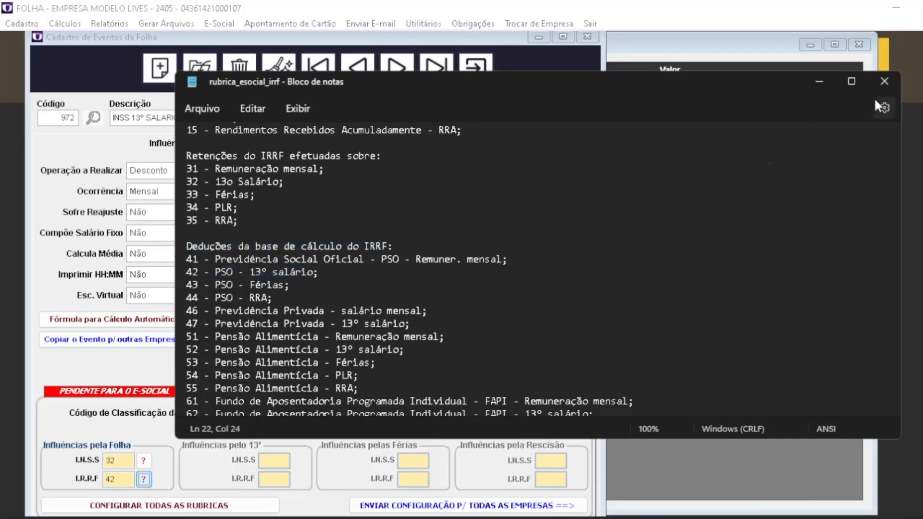
click(882, 82)
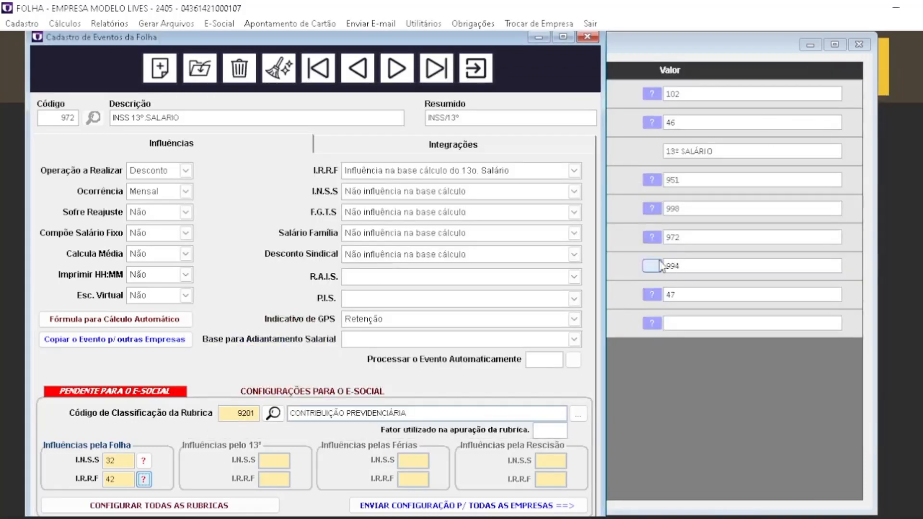
Step: Load event 994 in the events register to check its incidence settings
click(53, 118)
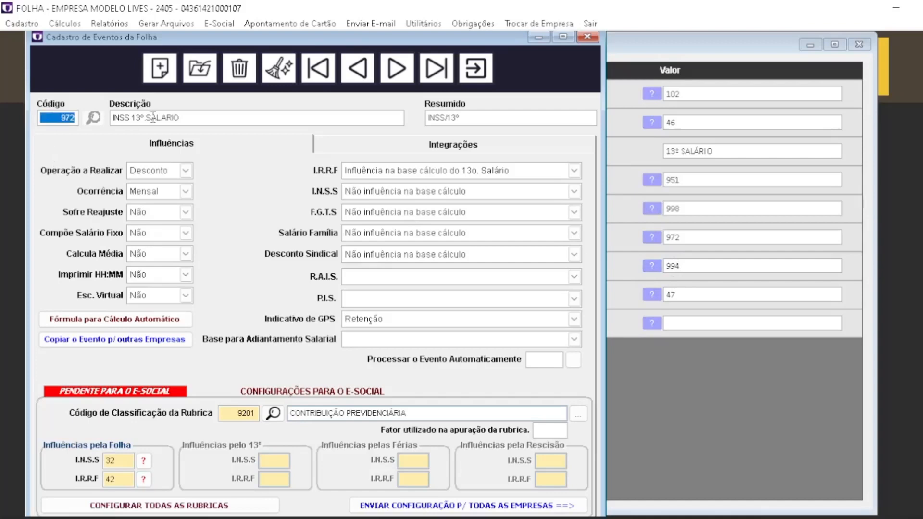
text(994)
key(Return)
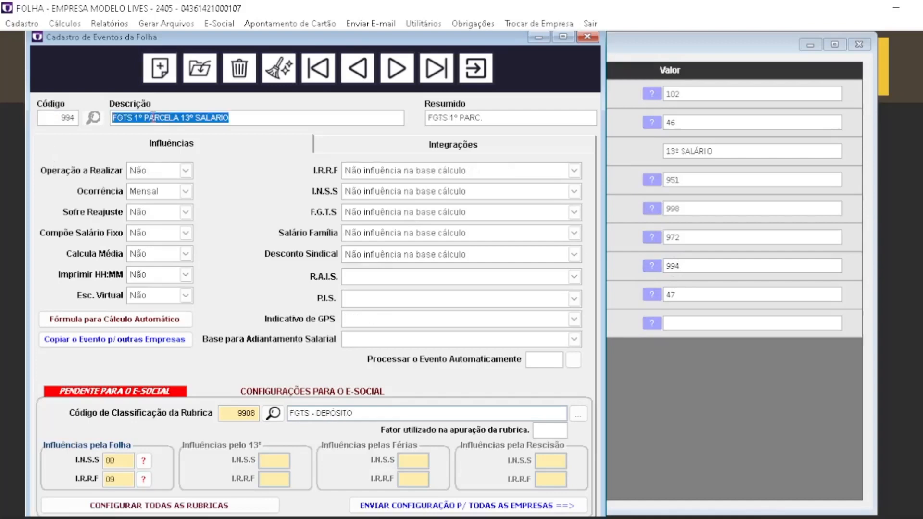
drag(153, 118, 159, 123)
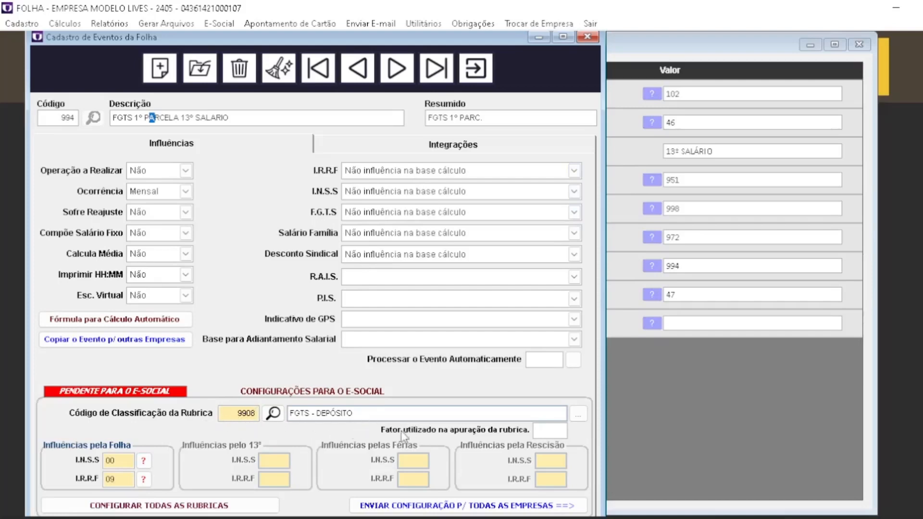
Step: Review event 994's e-Social I.N.S.S code, and close the events register and the 13th-salary parameters
drag(117, 461, 61, 449)
click(477, 71)
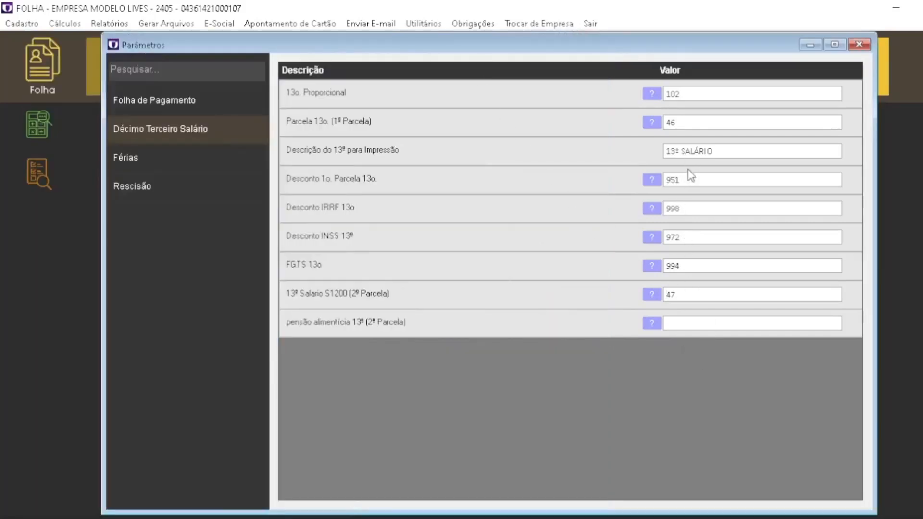
click(855, 48)
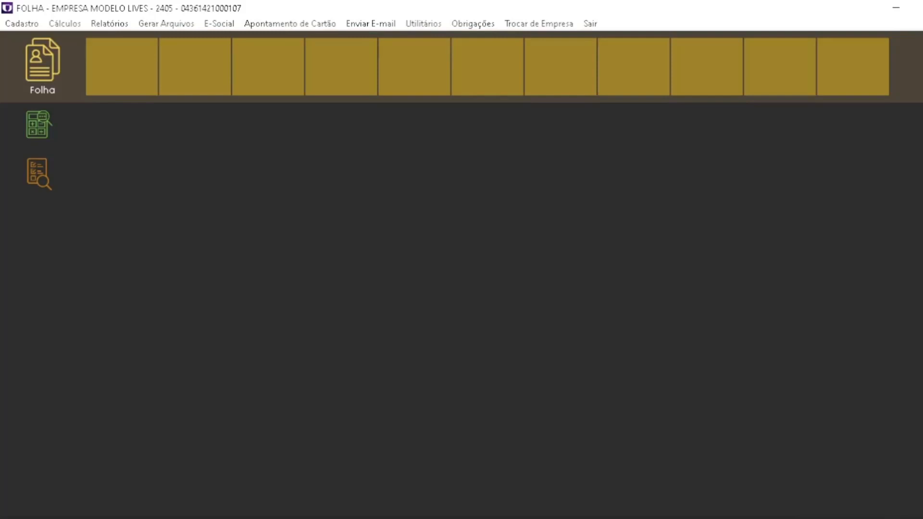
Step: Check the I.R.R.F and I.N.S.S brackets for reference 01/2022 in the general parameters table, and close the table
click(13, 25)
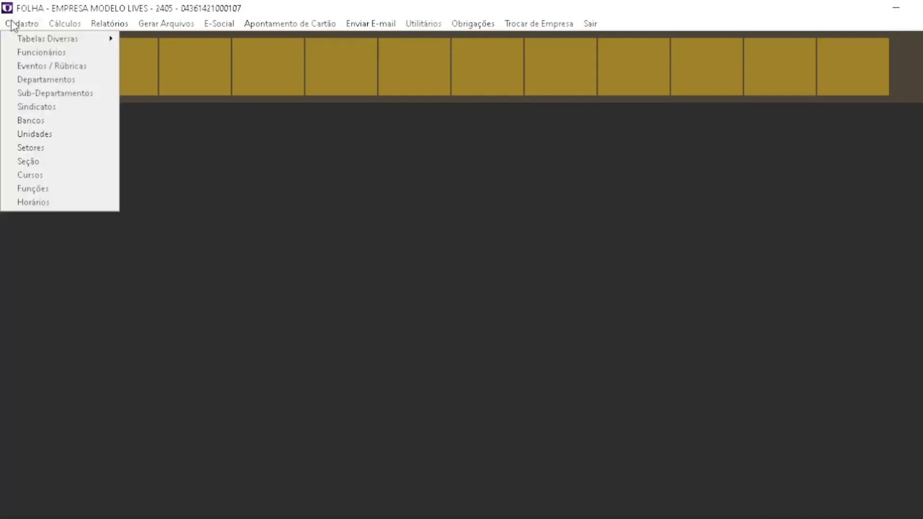
mouse_move(30, 42)
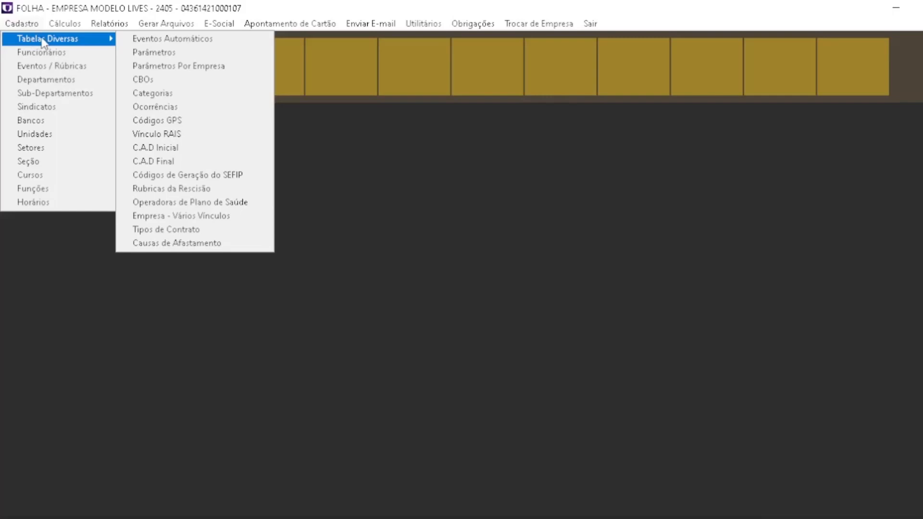
mouse_move(106, 41)
click(141, 54)
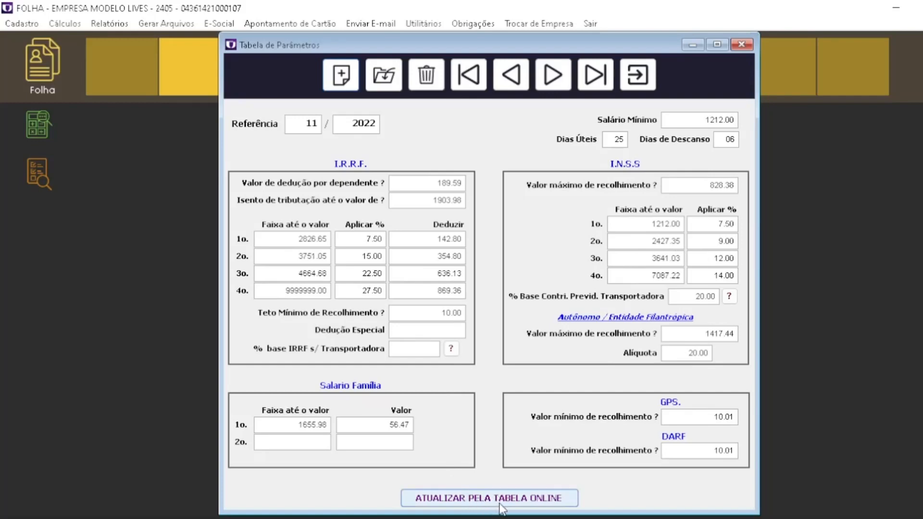
double_click(303, 124)
text(01)
key(Return)
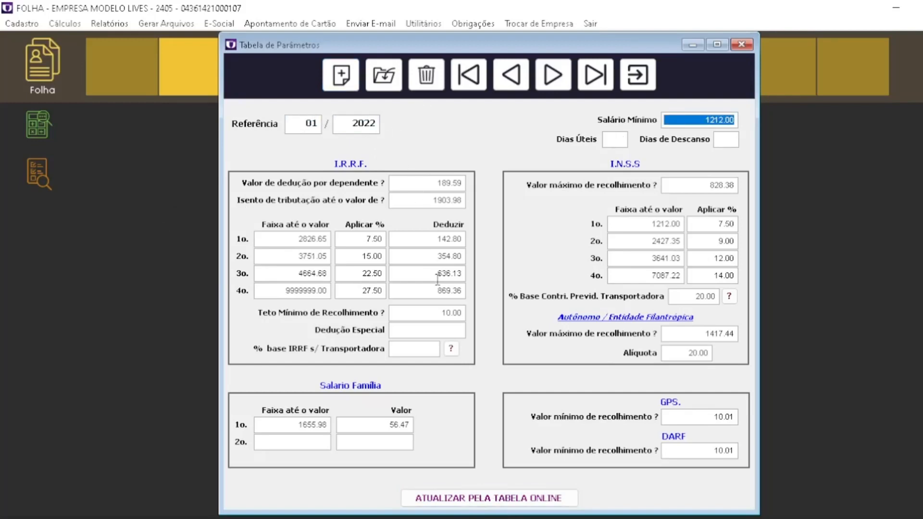
double_click(303, 123)
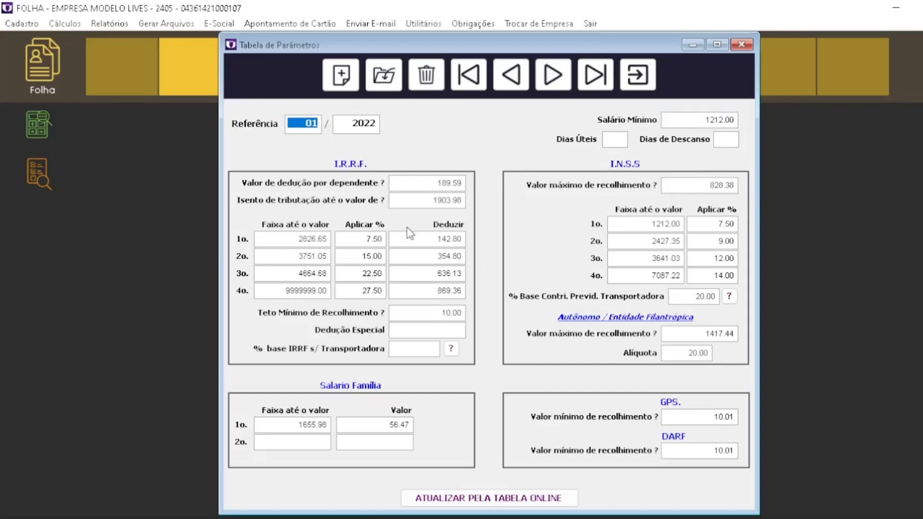
click(636, 80)
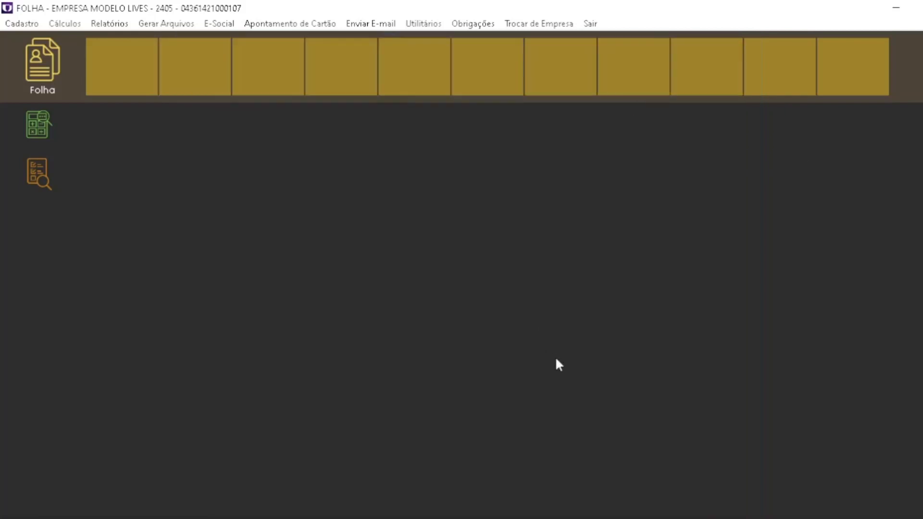
Step: Open the 13th-salary calculation and bring up employee 1's calculation dated 30/11/2022
click(65, 23)
click(91, 67)
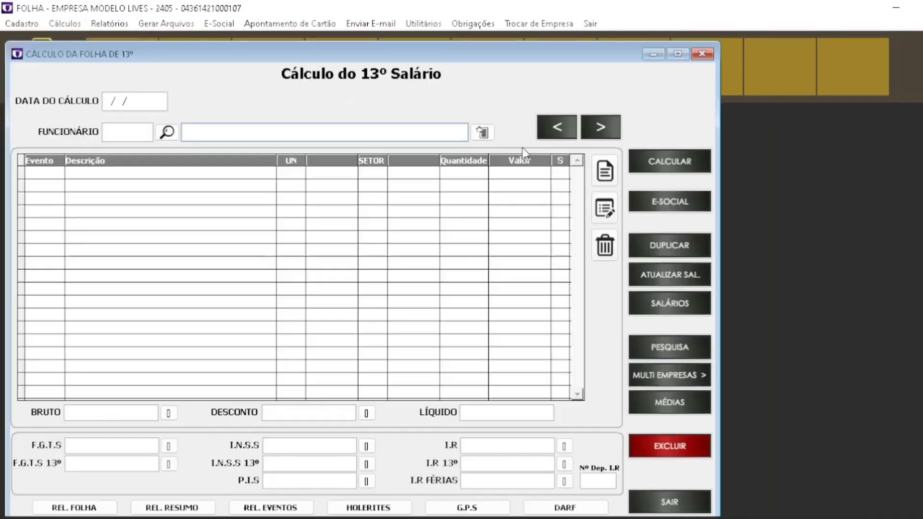
click(558, 126)
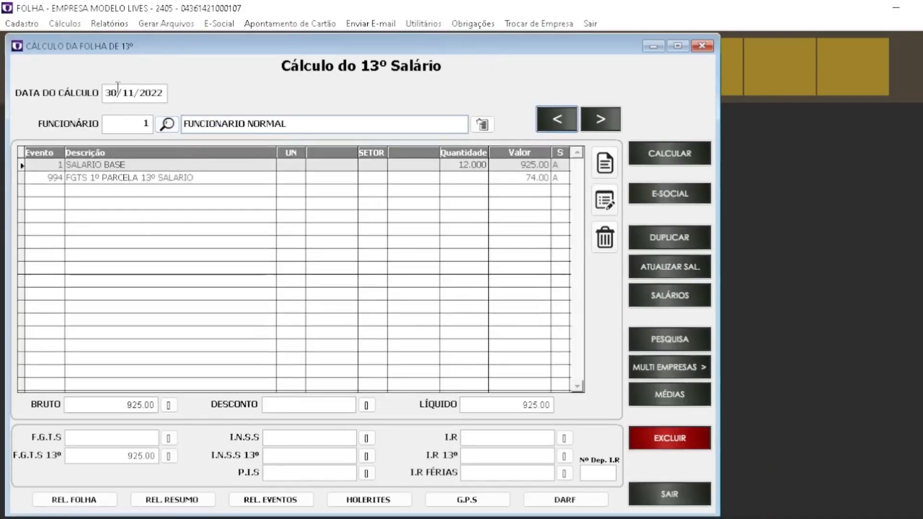
click(65, 23)
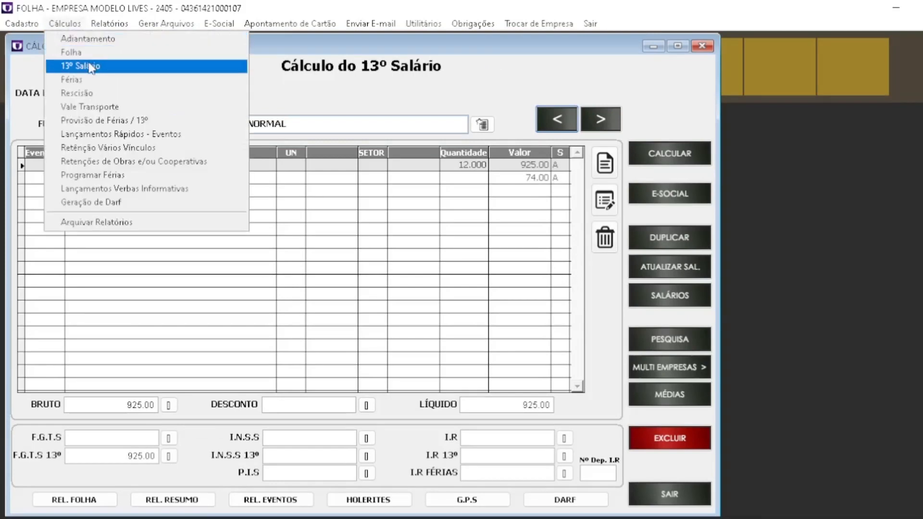
click(336, 106)
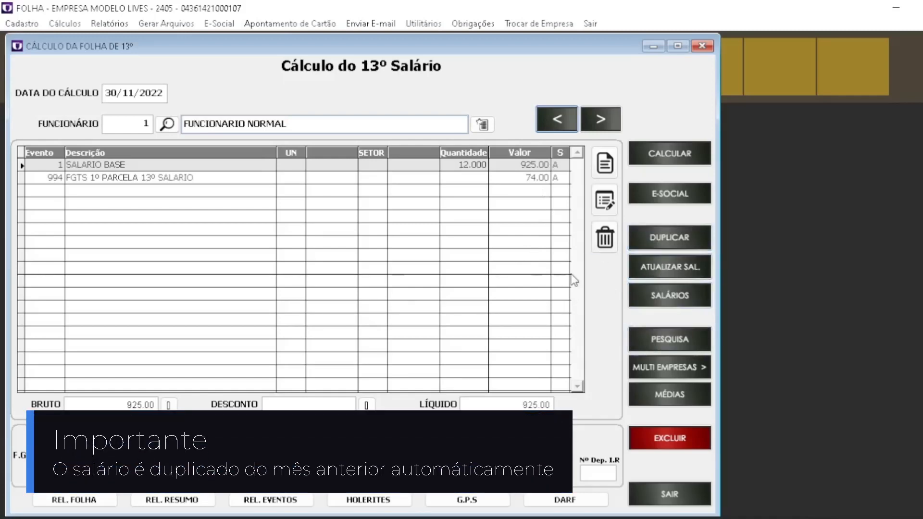
Step: Review employee 1's 13th-salary event entries for 11/2022 and return to the calculation
click(668, 299)
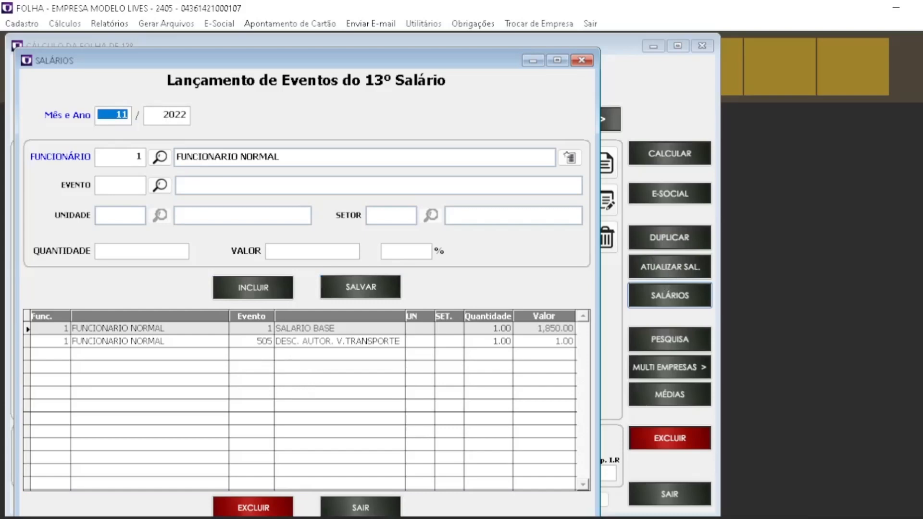
click(582, 60)
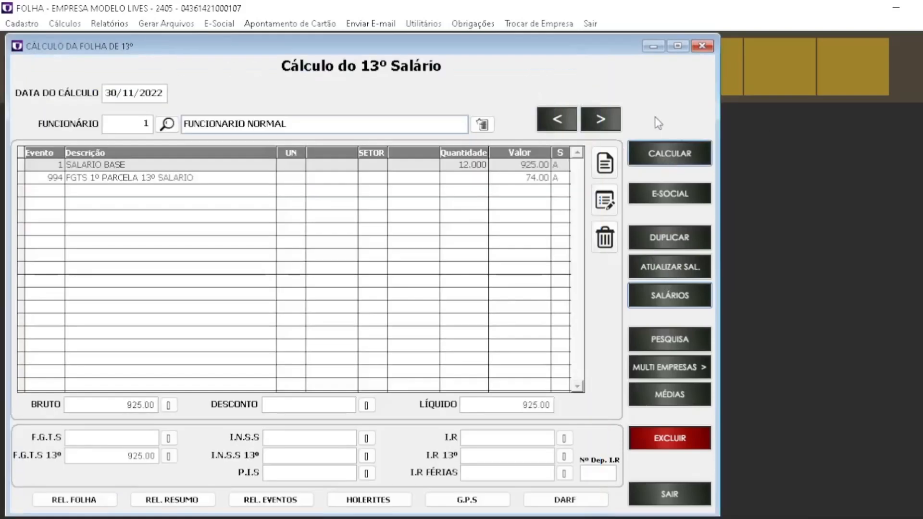
click(128, 121)
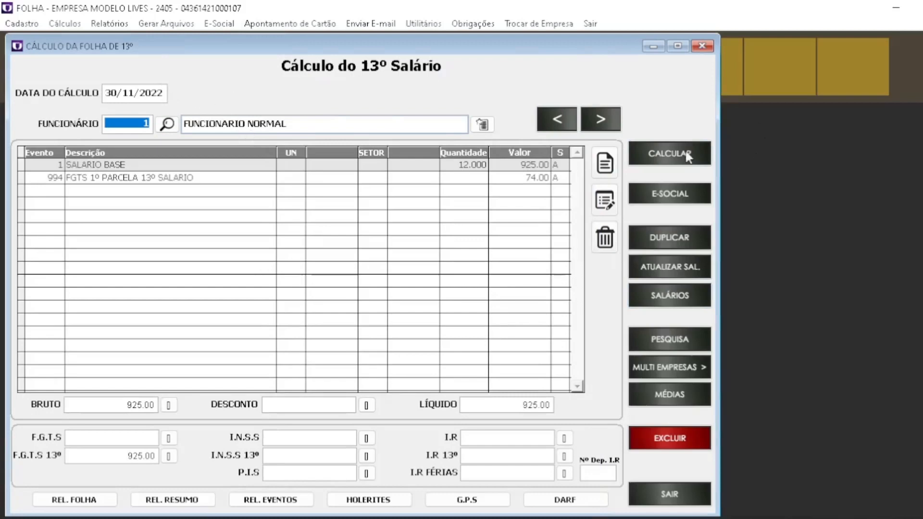
Step: Start a 13th-salary calculation for all employees (Todos) with the calculation date 20/12/2022
click(659, 159)
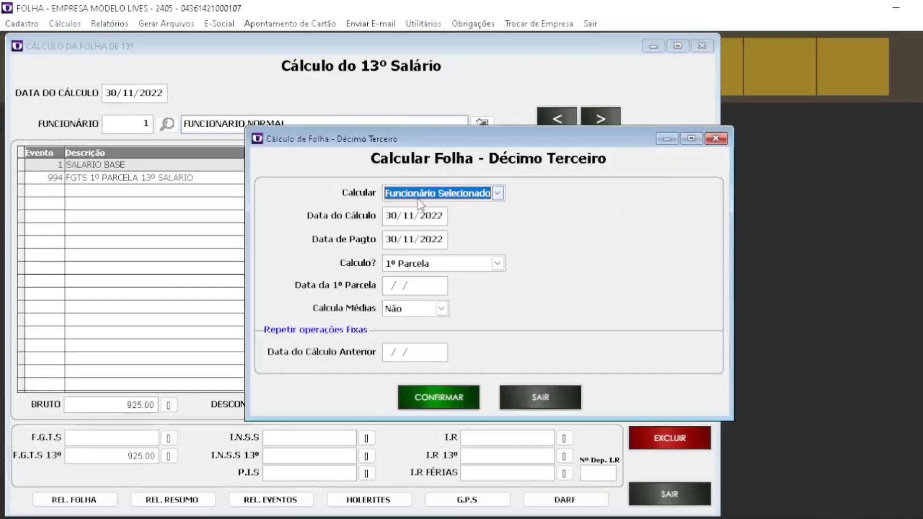
click(418, 197)
click(418, 221)
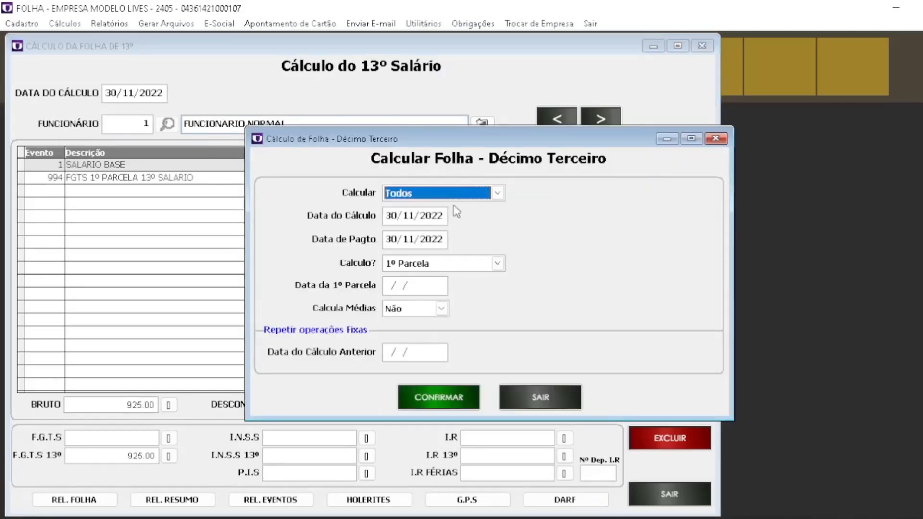
click(402, 215)
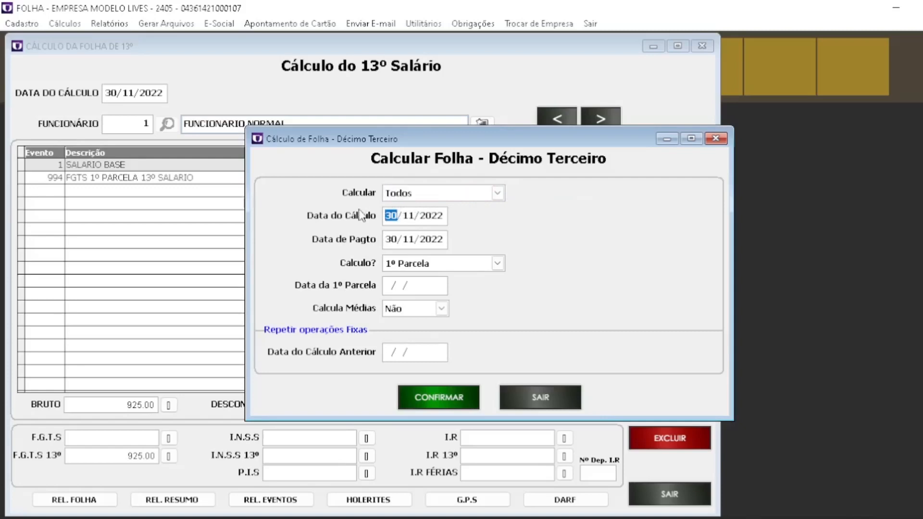
text(20122022)
key(Tab)
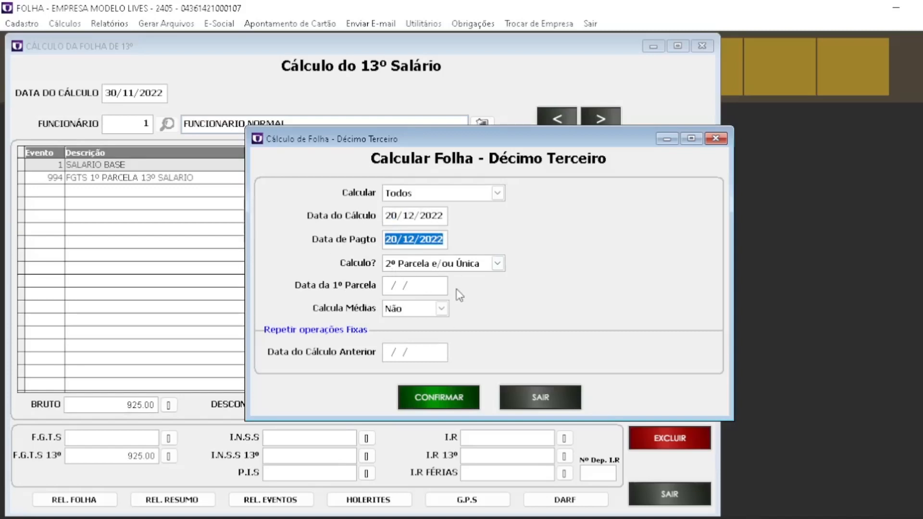
Step: Run the 2º Parcela e/ou Única calculation with the first installment dated 30/11/2022 and Calcula Médias set to Não
key(Tab)
key(Tab)
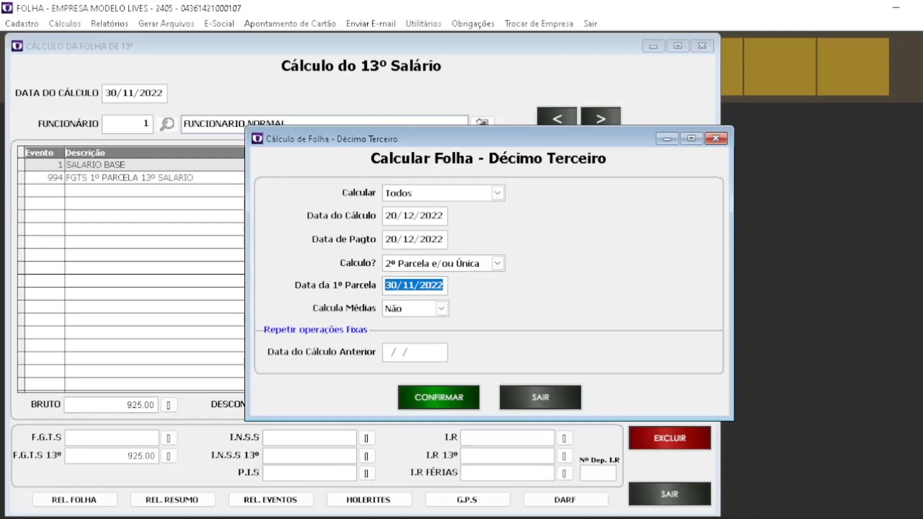
click(419, 284)
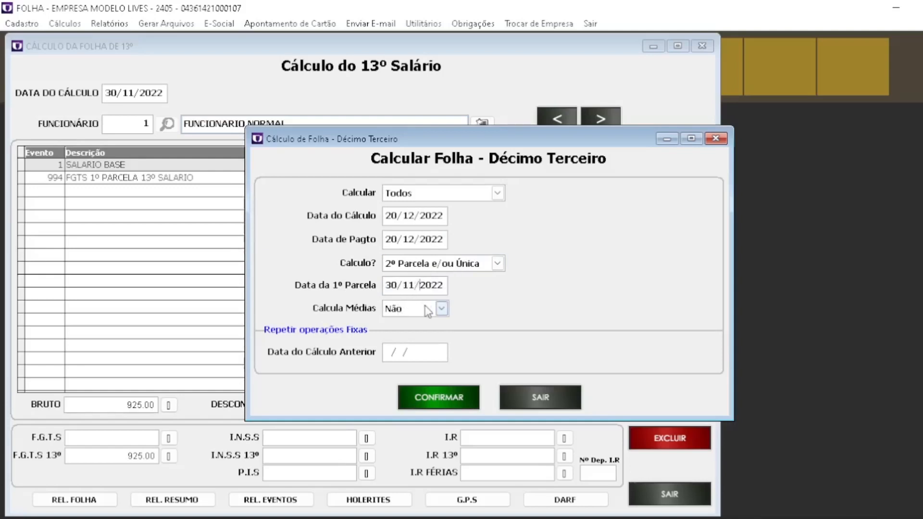
click(425, 312)
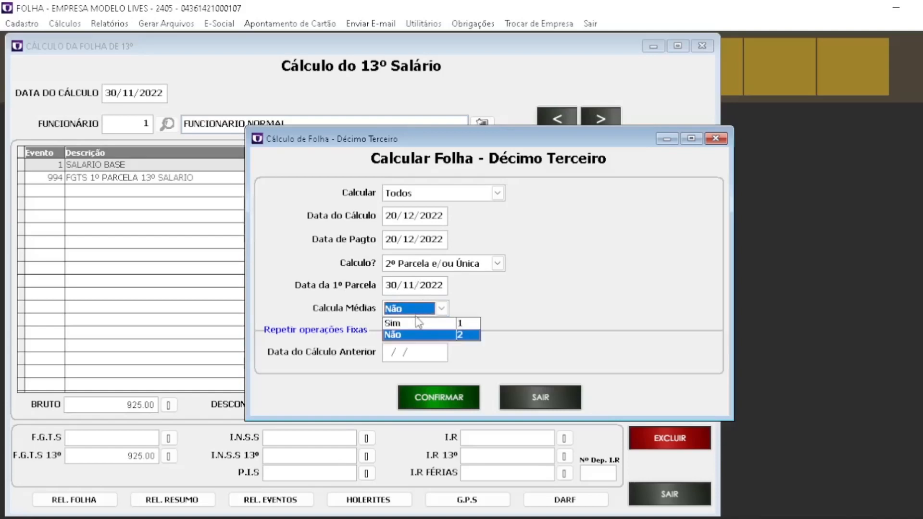
click(415, 339)
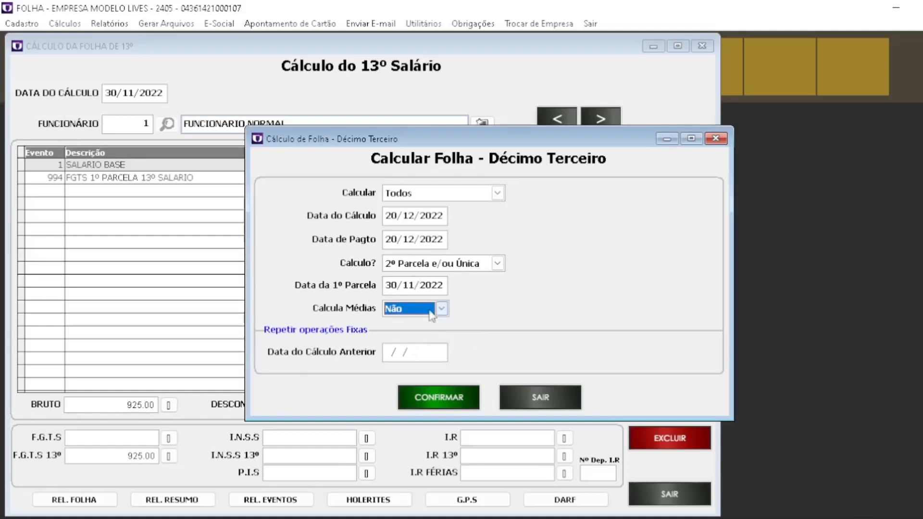
click(445, 402)
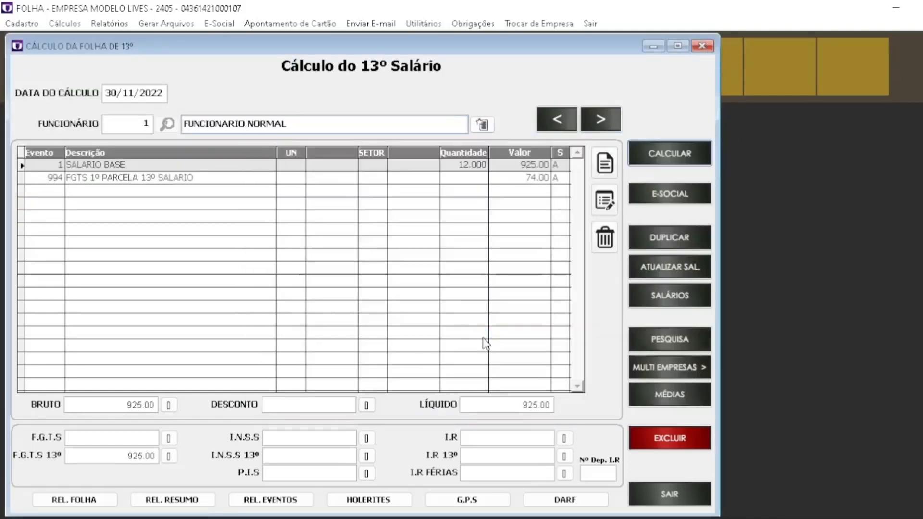
Step: Bring up employee 1's calculation dated 20/12/2022 and review the base salary, first-installment advance, INSS and FGTS events
click(601, 119)
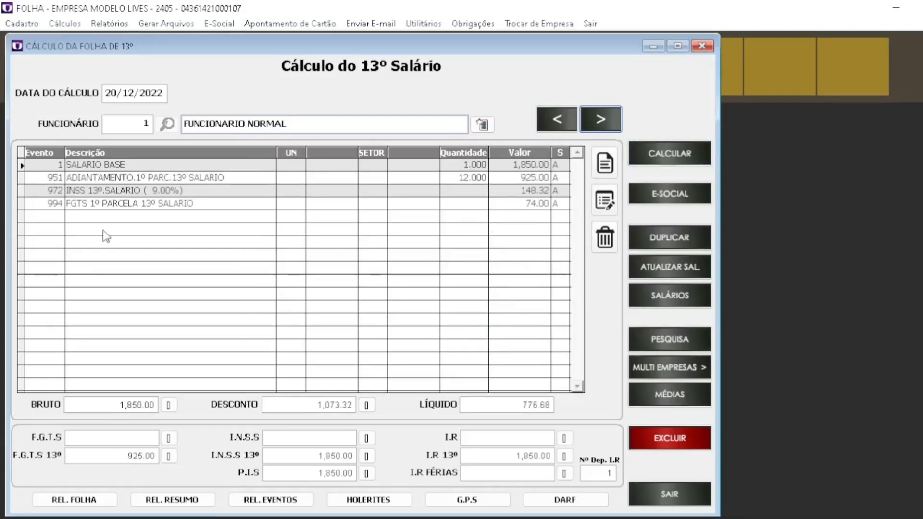
click(123, 165)
drag(60, 173, 20, 151)
click(122, 168)
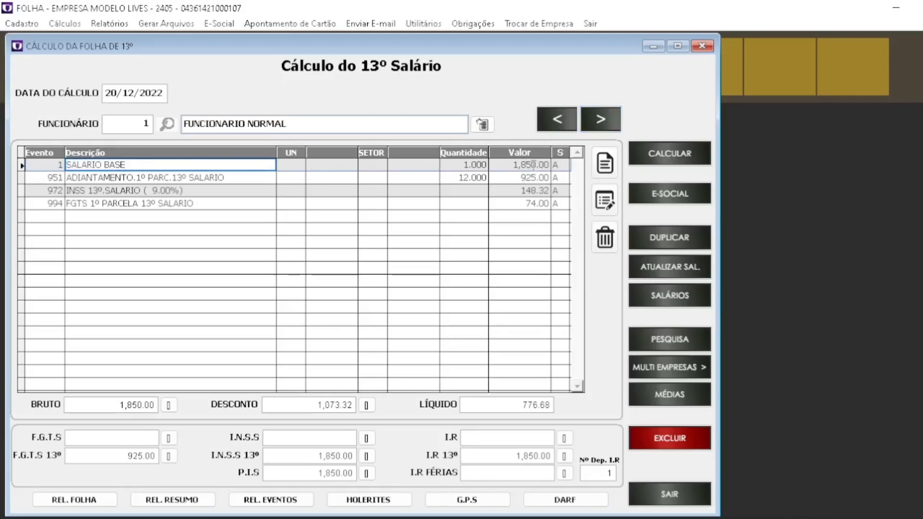
drag(69, 178, 147, 176)
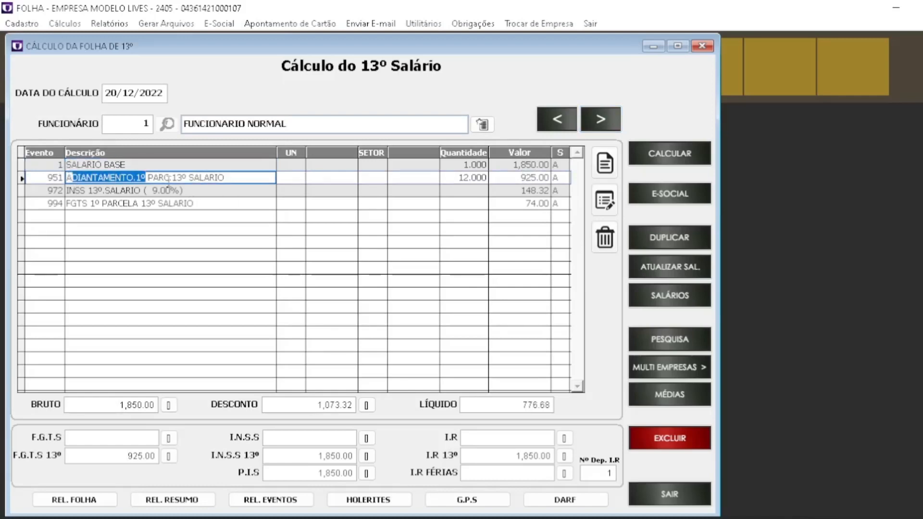
drag(231, 177, 58, 177)
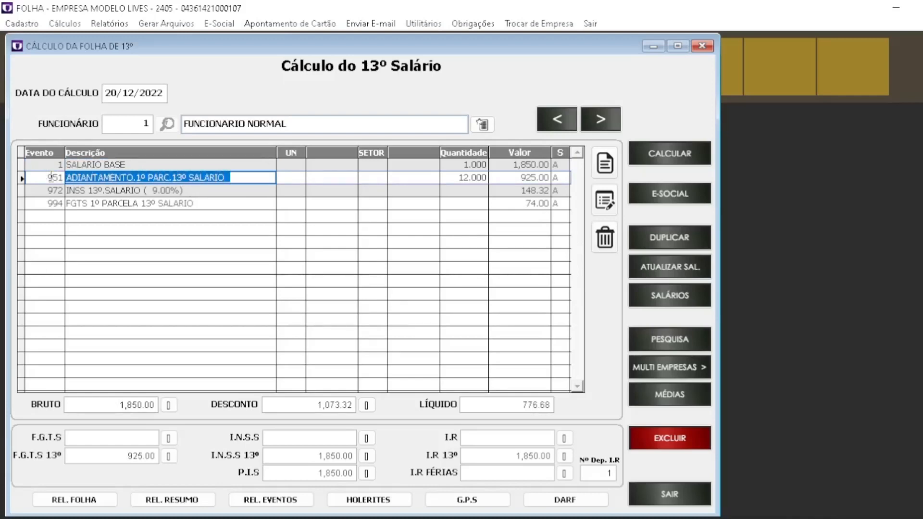
click(516, 181)
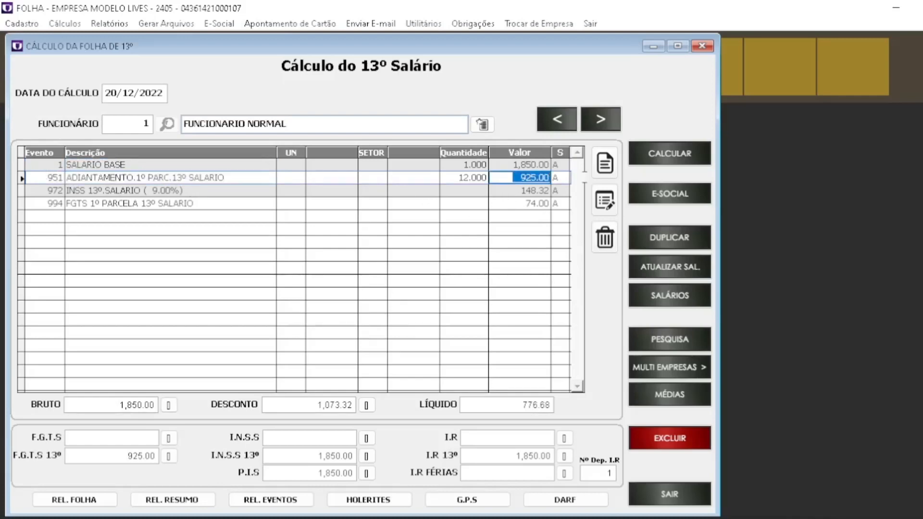
click(514, 191)
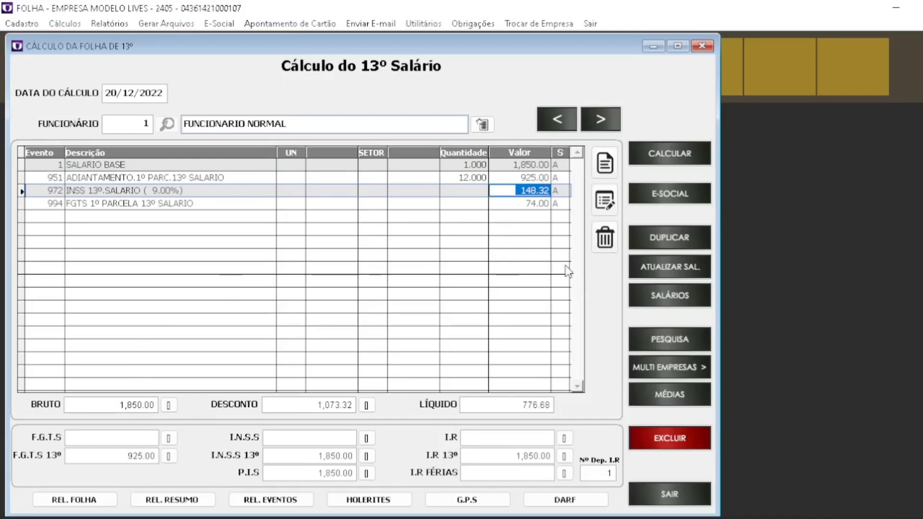
click(471, 203)
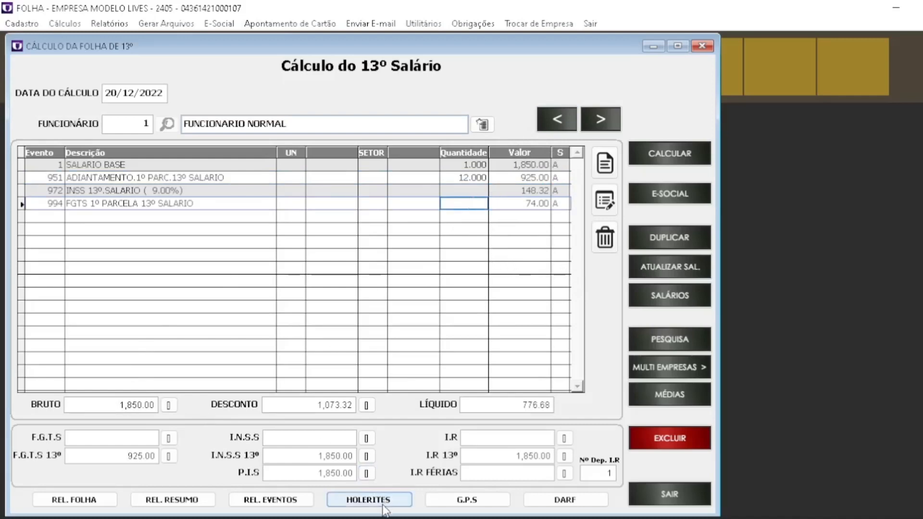
Step: Set up the payslips for the 13º calculation, grouping events with an edited description printed as "13º SALÁRIO SEGUNDA PARCELA"
click(369, 500)
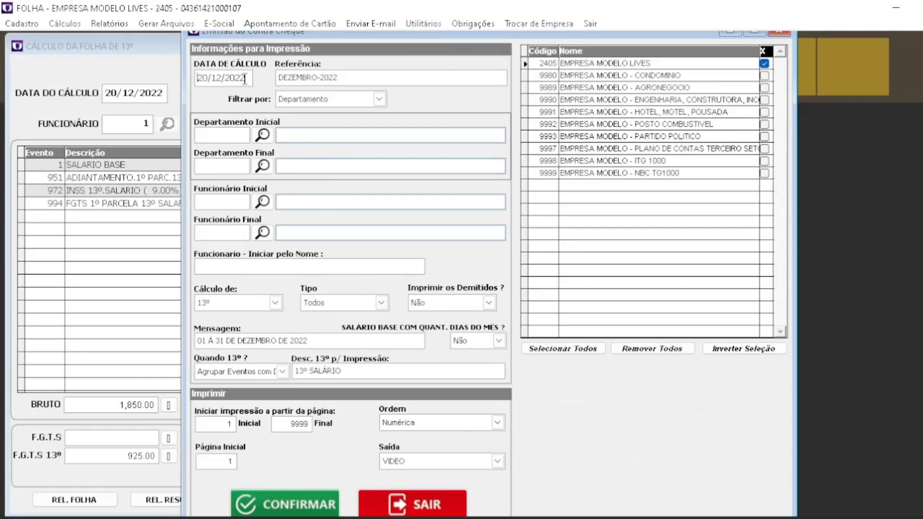
click(212, 304)
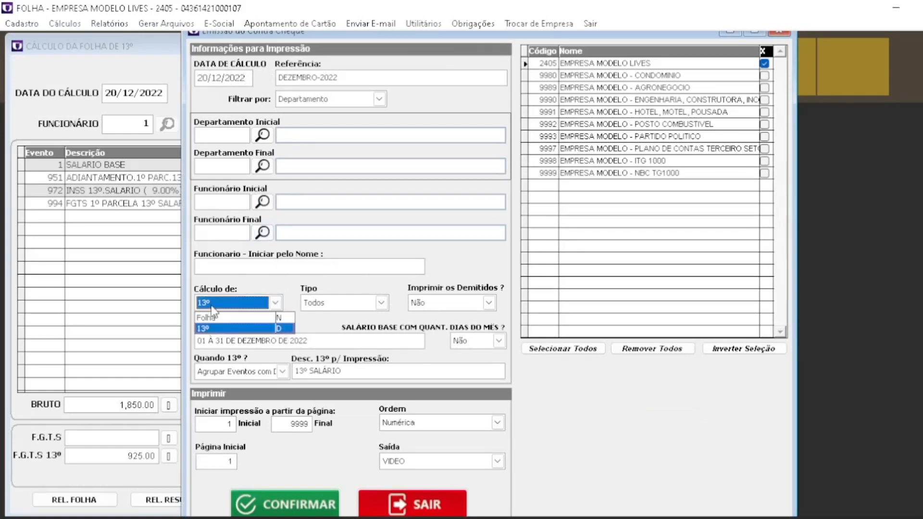
click(226, 328)
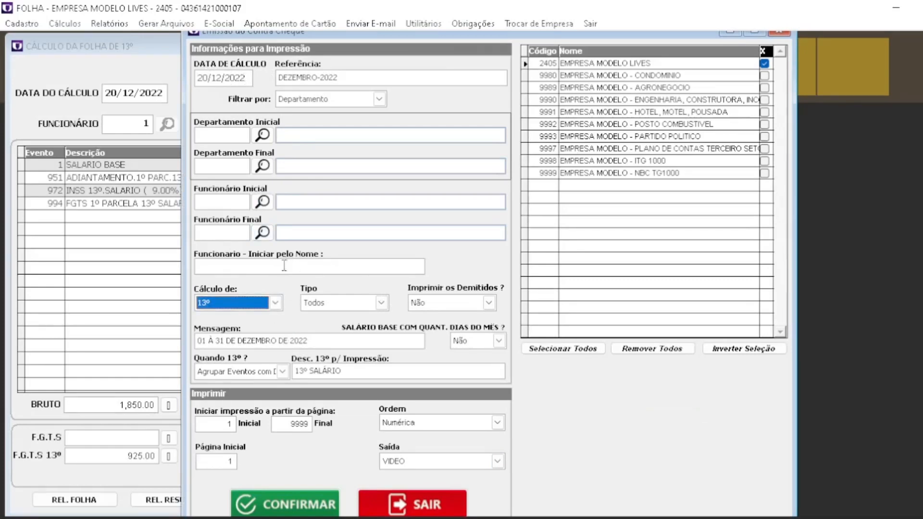
click(231, 373)
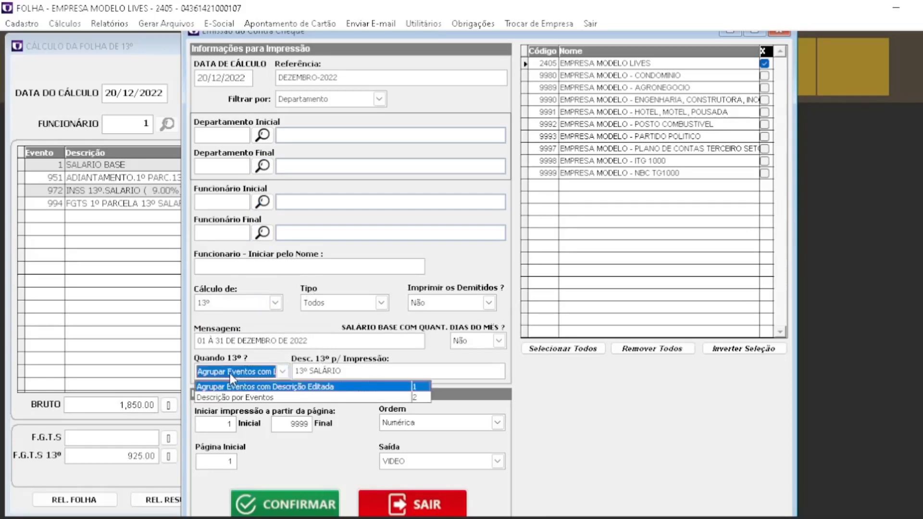
click(295, 389)
click(359, 373)
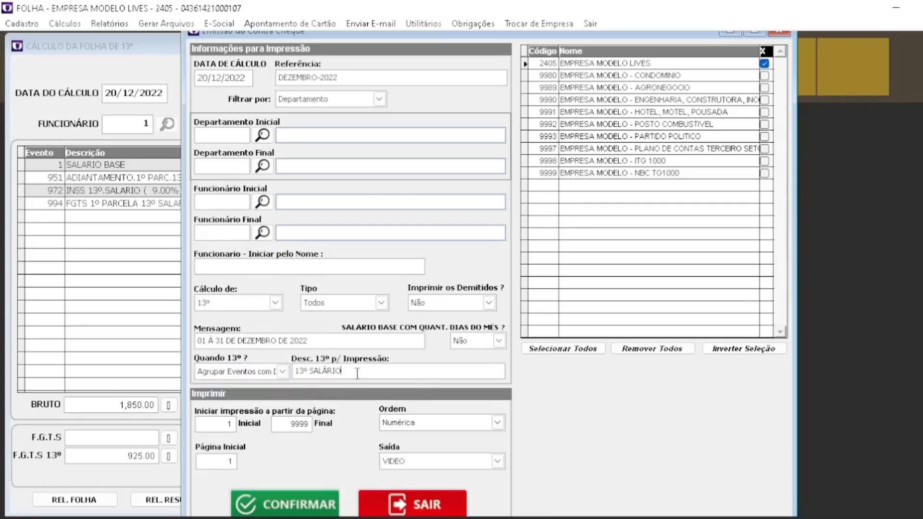
text(SEGUNDA PARCELA)
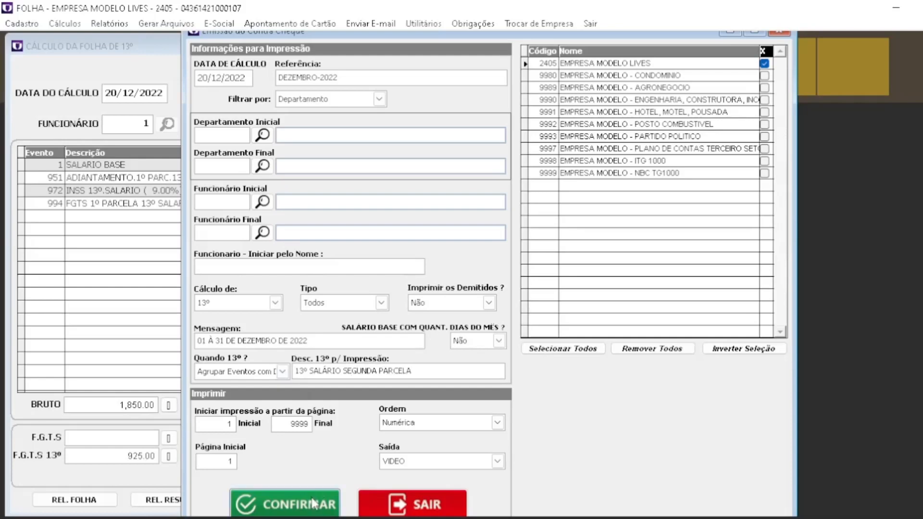
Step: Preview the payslips in an enlarged window, review employee 1's events and totals, and close the preview without archiving them for sending
click(295, 504)
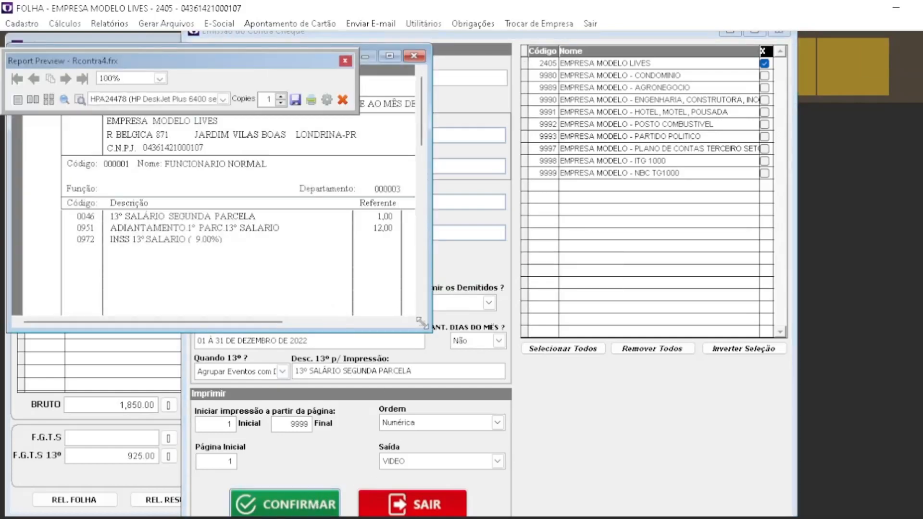
drag(426, 330, 706, 409)
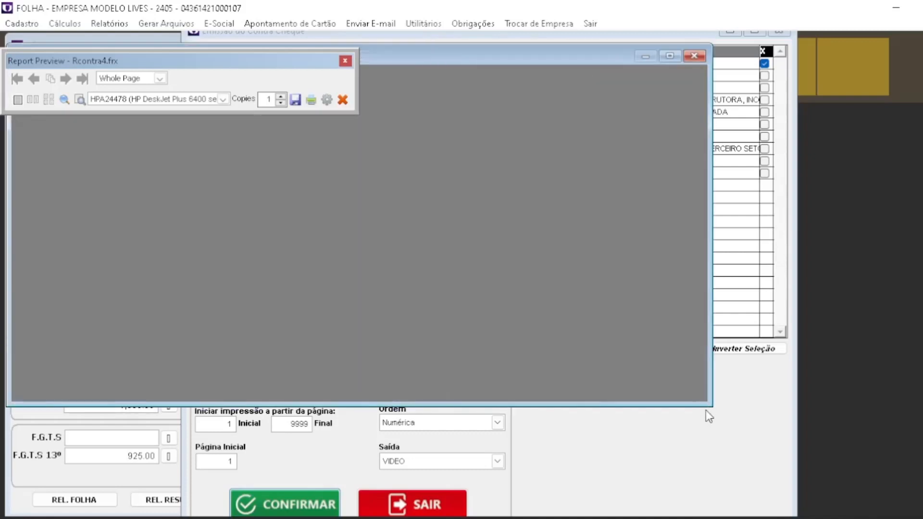
click(229, 250)
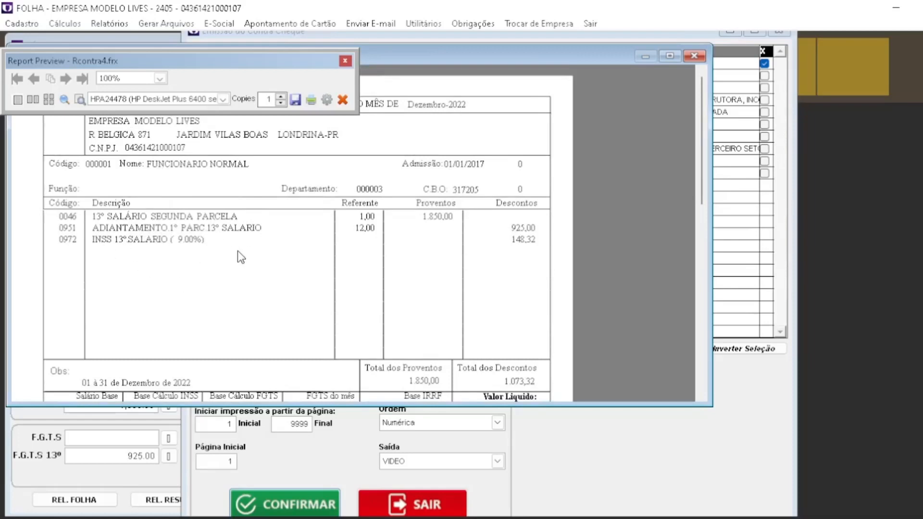
scroll(237, 252, down, 2)
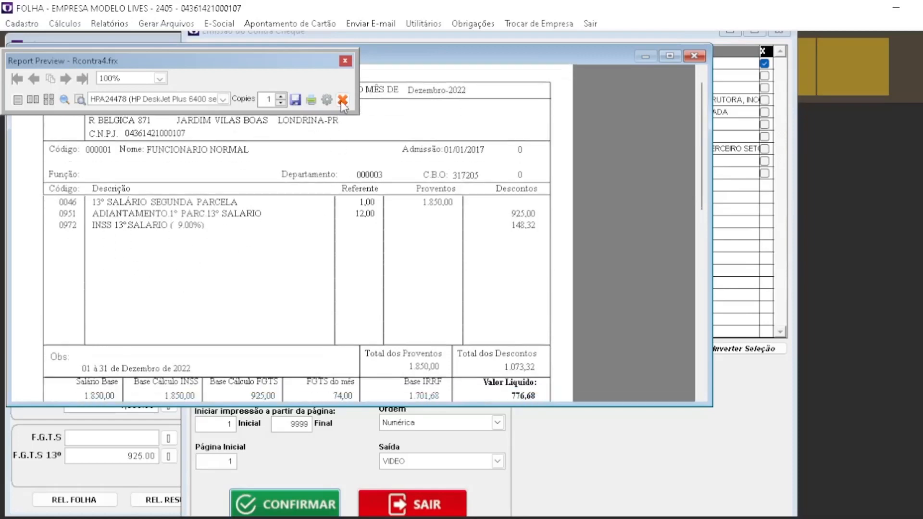
click(342, 100)
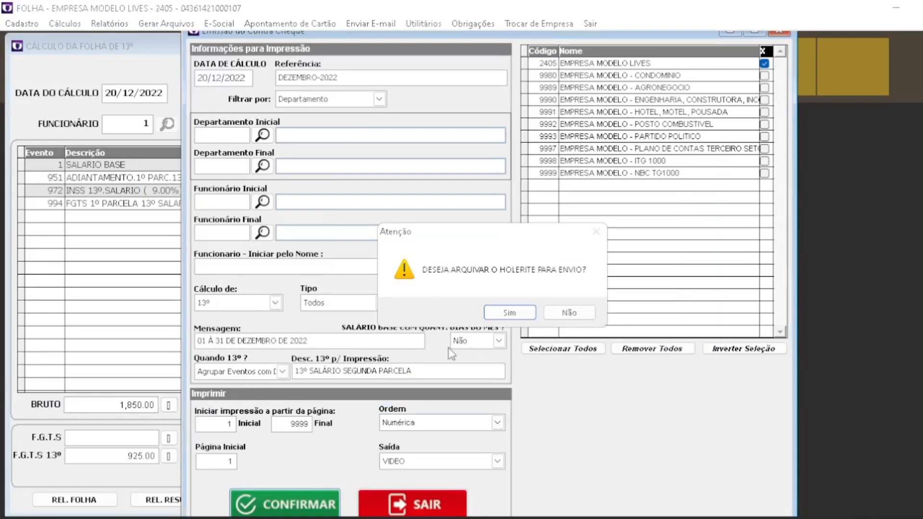
click(571, 313)
Step: Preview the payslips with the 13th-salary option set to Descrição por Eventos, decline archiving, and return to the 13th-salary calculation
click(254, 371)
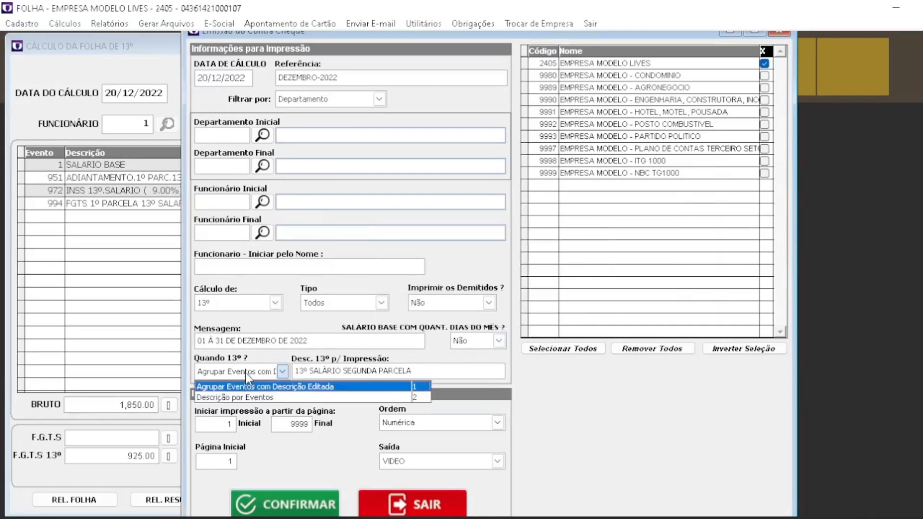
click(236, 398)
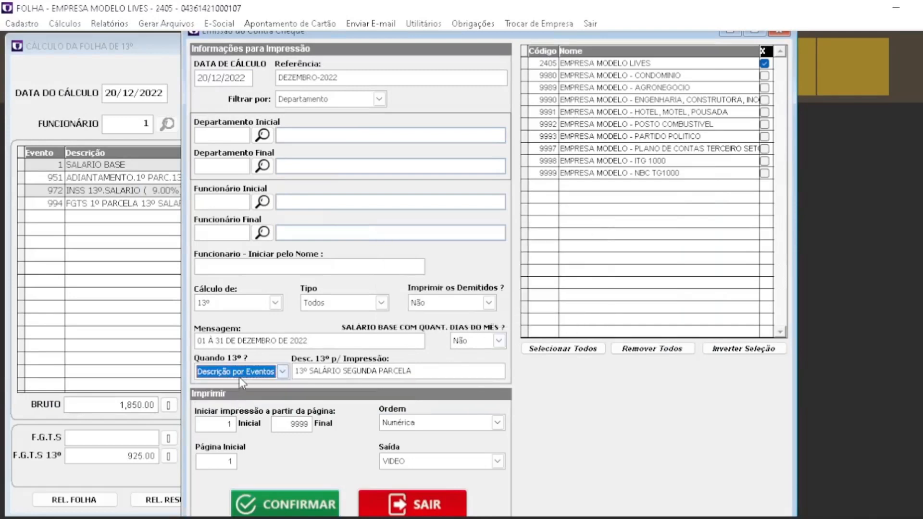
click(318, 503)
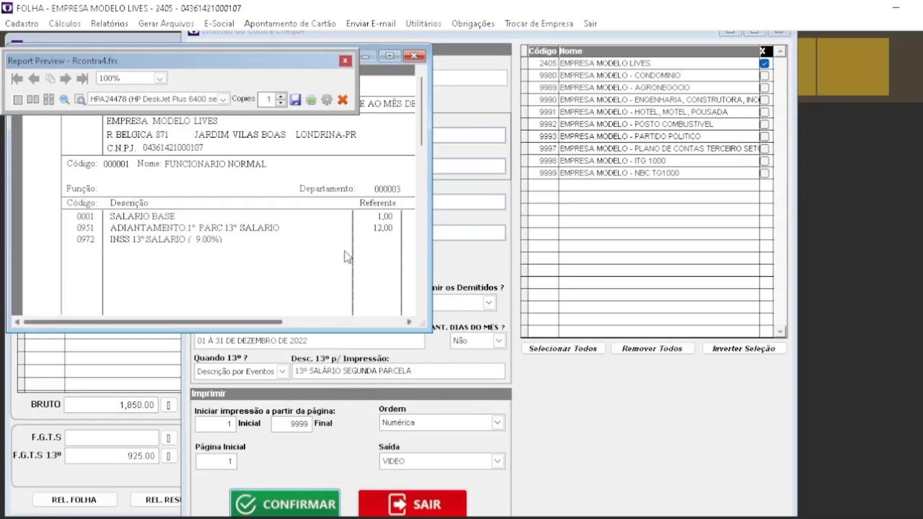
click(342, 99)
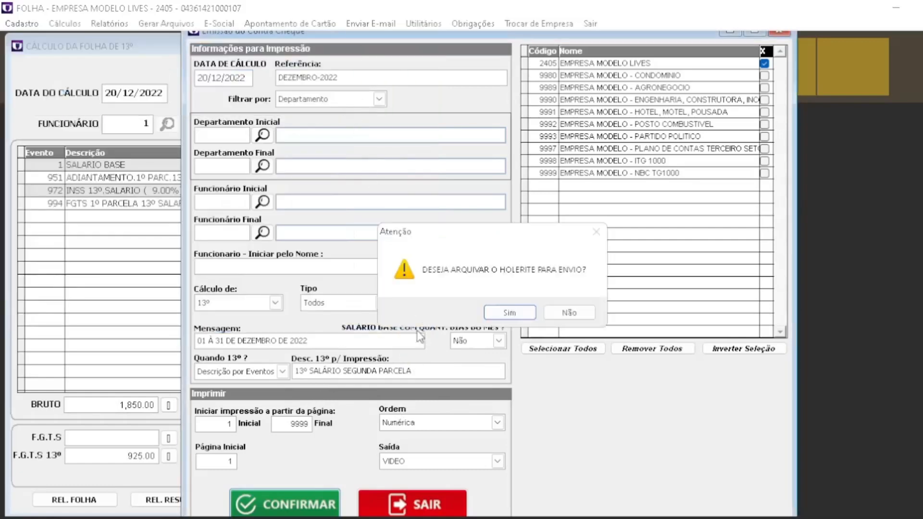
click(569, 313)
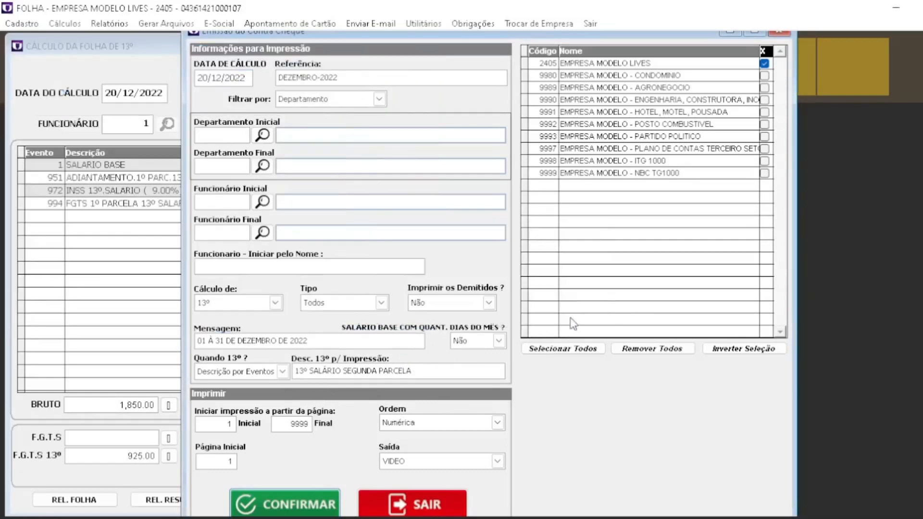
click(398, 503)
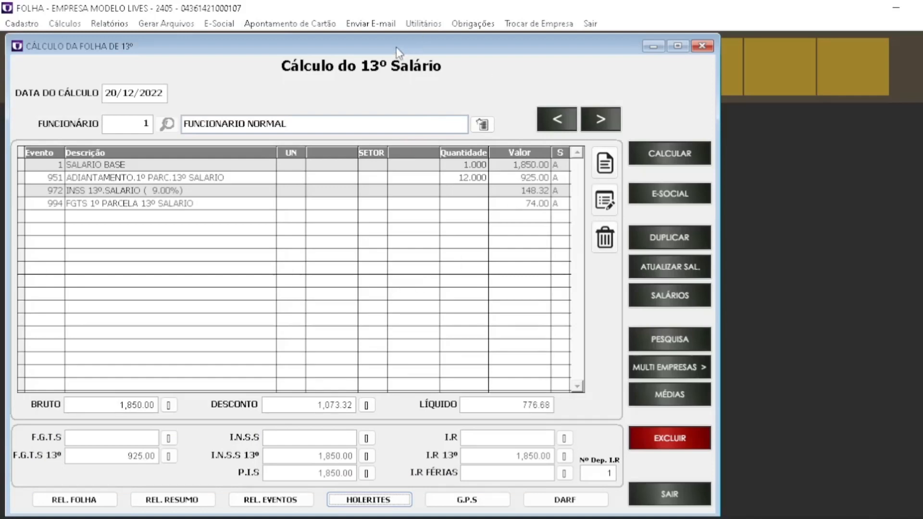
Step: Open the e-Social submission for the calculation and set the environment to Produção and the calculation type to 13º
mouse_move(396, 47)
mouse_down()
mouse_move(414, 39)
mouse_move(399, 49)
mouse_move(396, 39)
mouse_up()
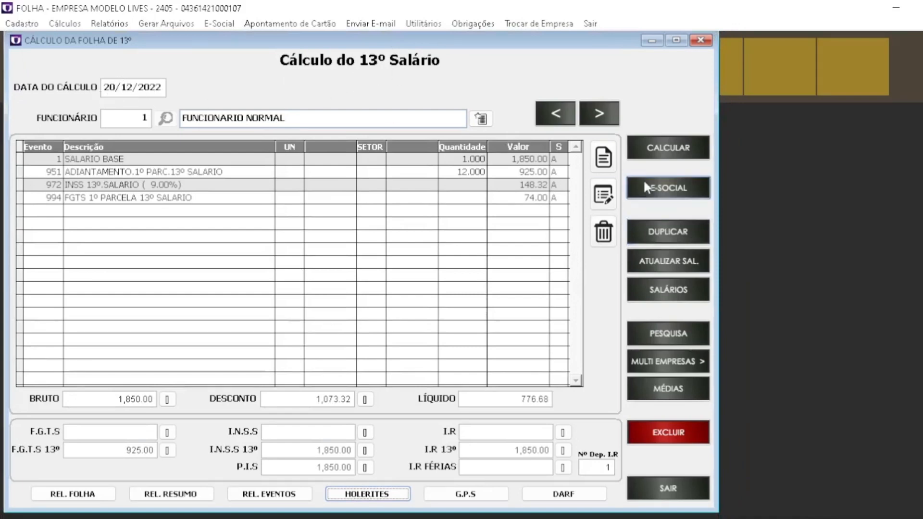
click(676, 191)
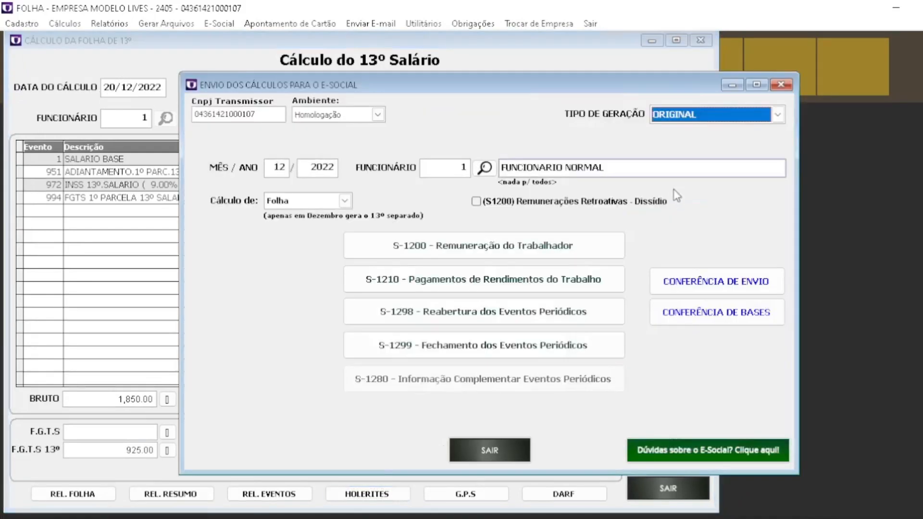
click(320, 118)
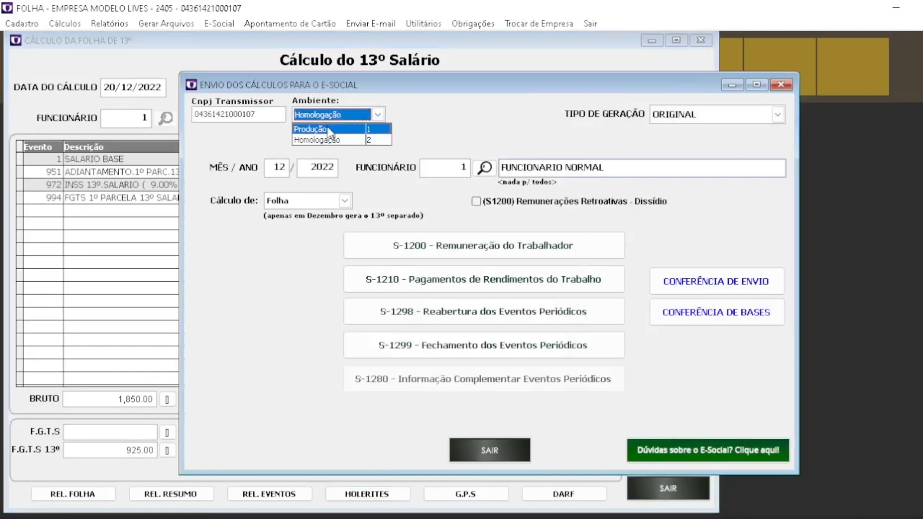
click(332, 135)
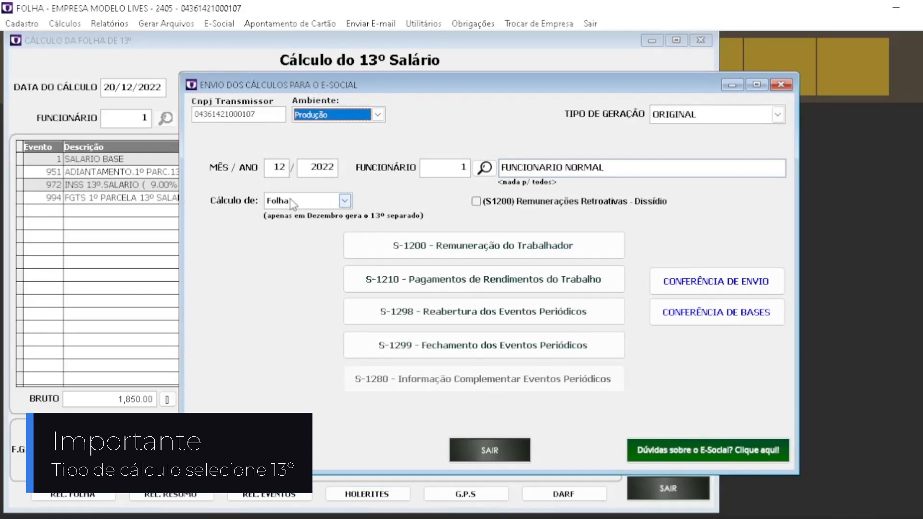
click(278, 203)
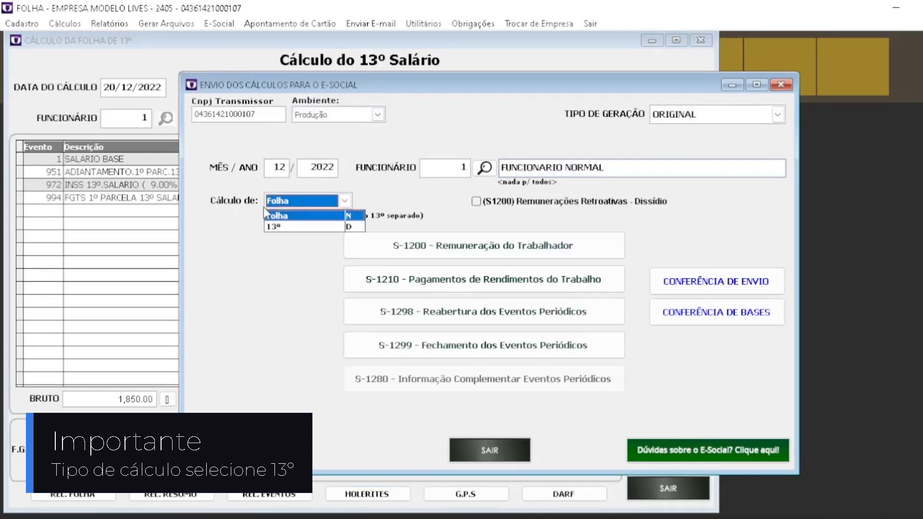
click(281, 225)
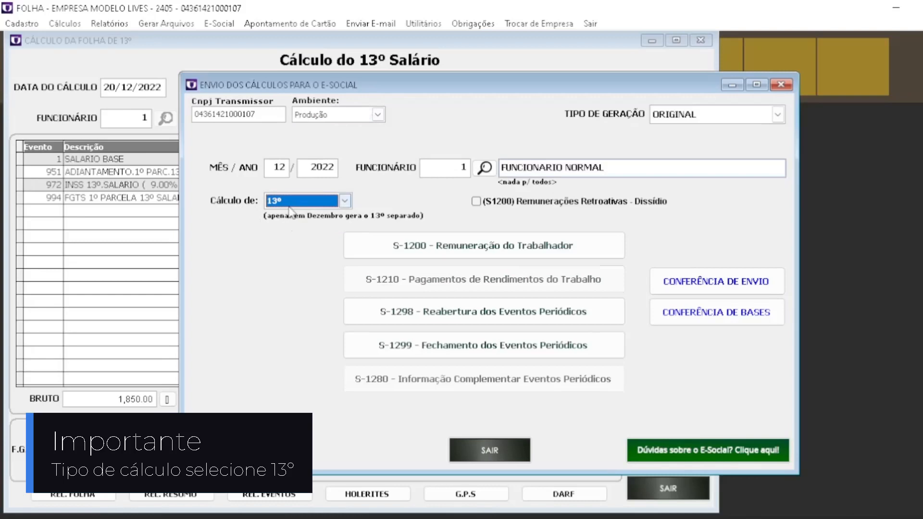